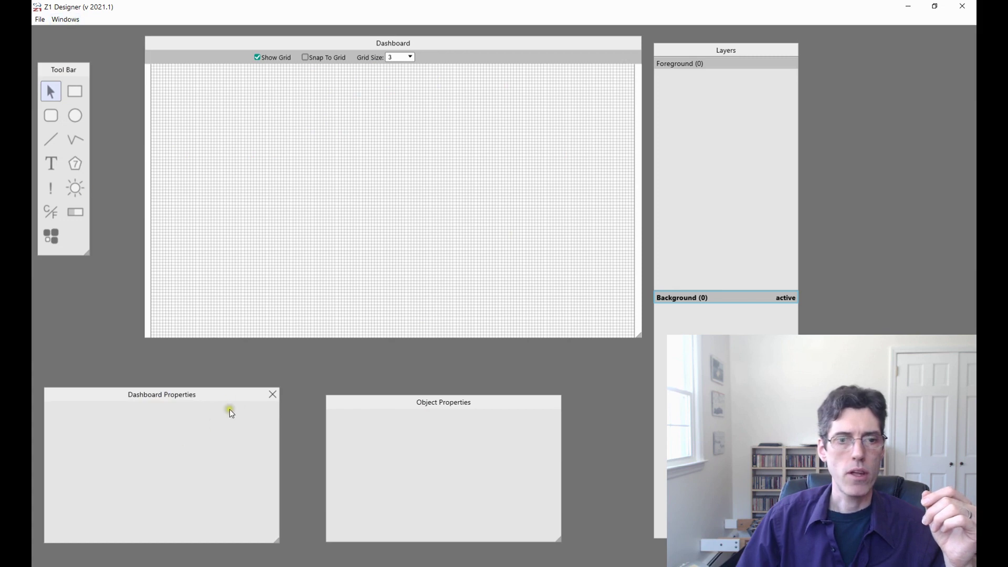
# - Close and reopen the Dashboard Properties window, and resize the Layers window to be wider and shorter
pyautogui.click(271, 394)
pyautogui.click(63, 22)
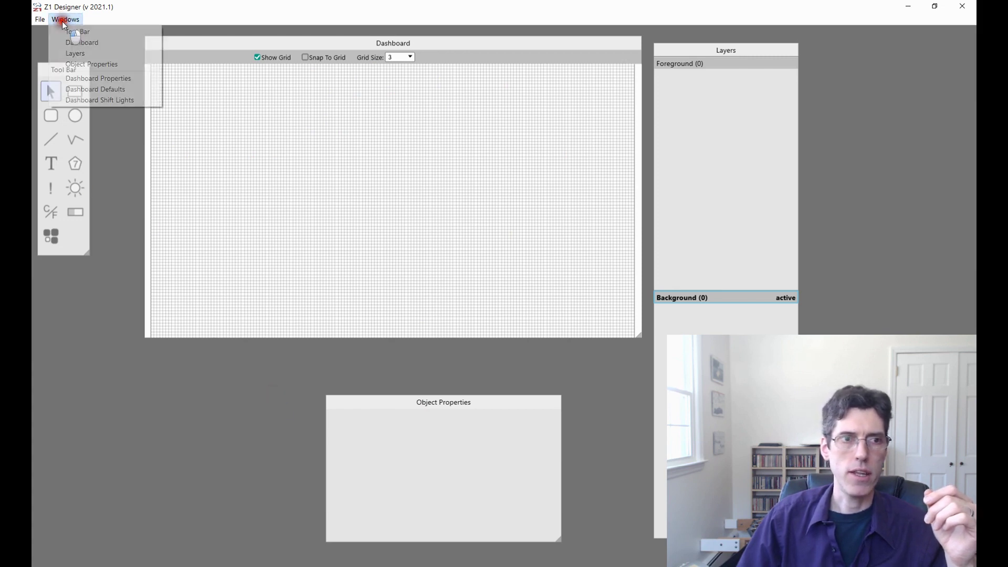
pyautogui.click(87, 79)
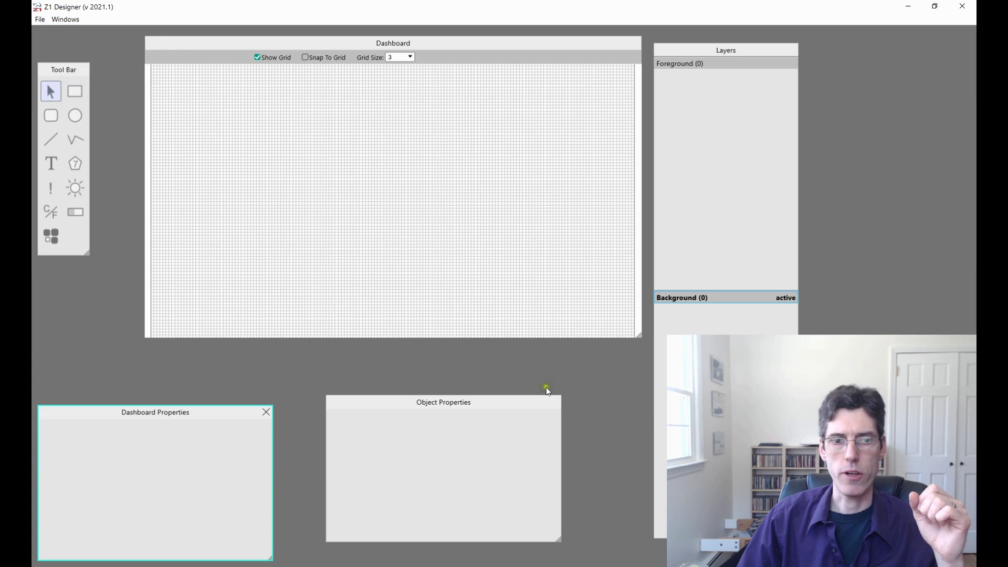
pyautogui.moveTo(798, 538); pyautogui.dragTo(930, 332)
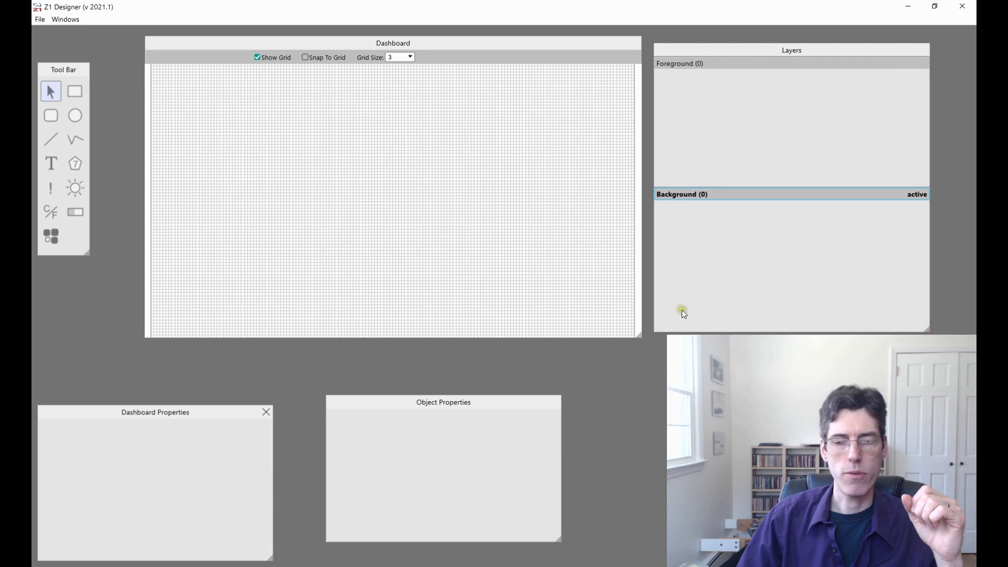
# - Open the Dashboard file from the Sample Dashboard folder and dismiss the resulting message
pyautogui.click(45, 22)
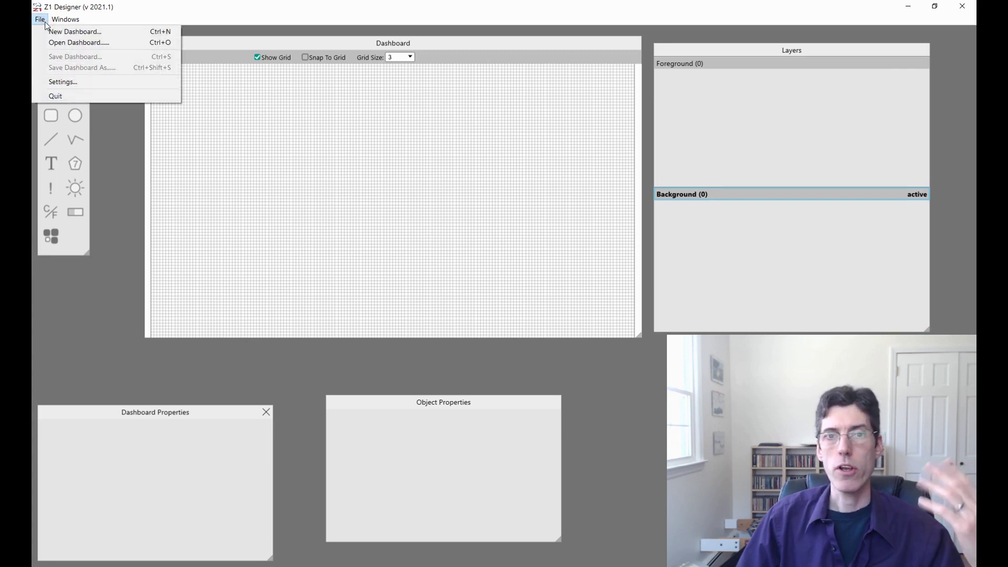
pyautogui.click(61, 42)
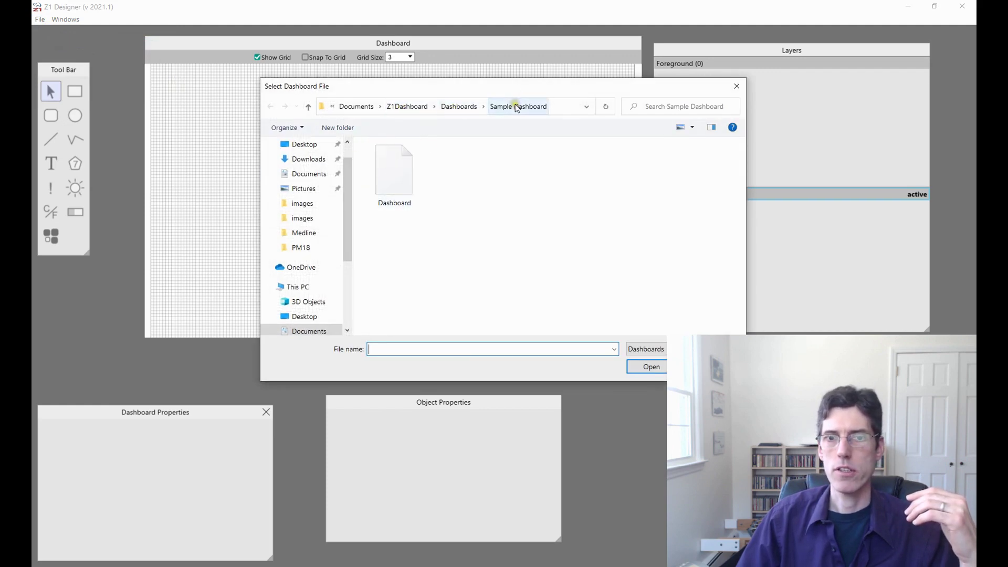
pyautogui.doubleClick(393, 169)
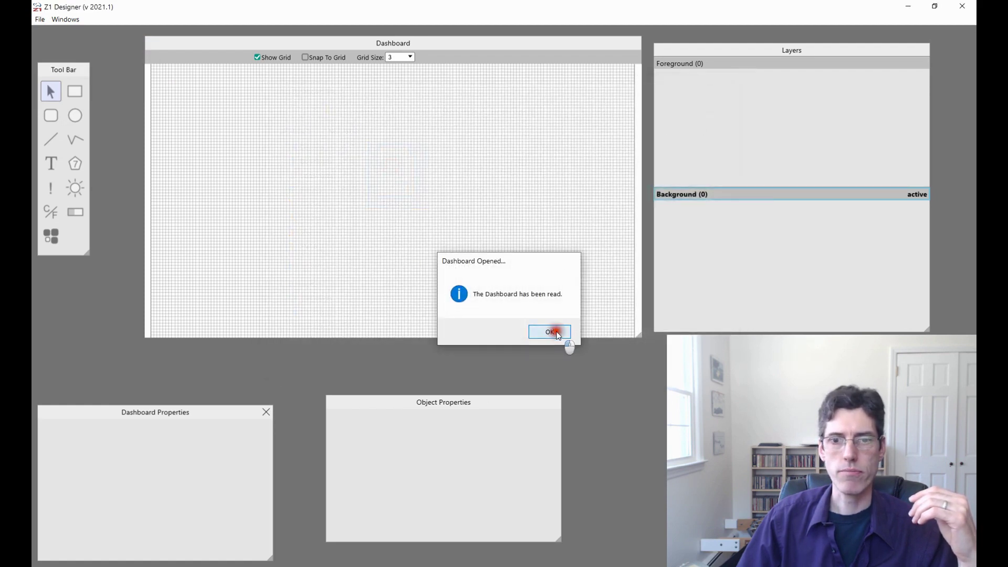
pyautogui.click(556, 333)
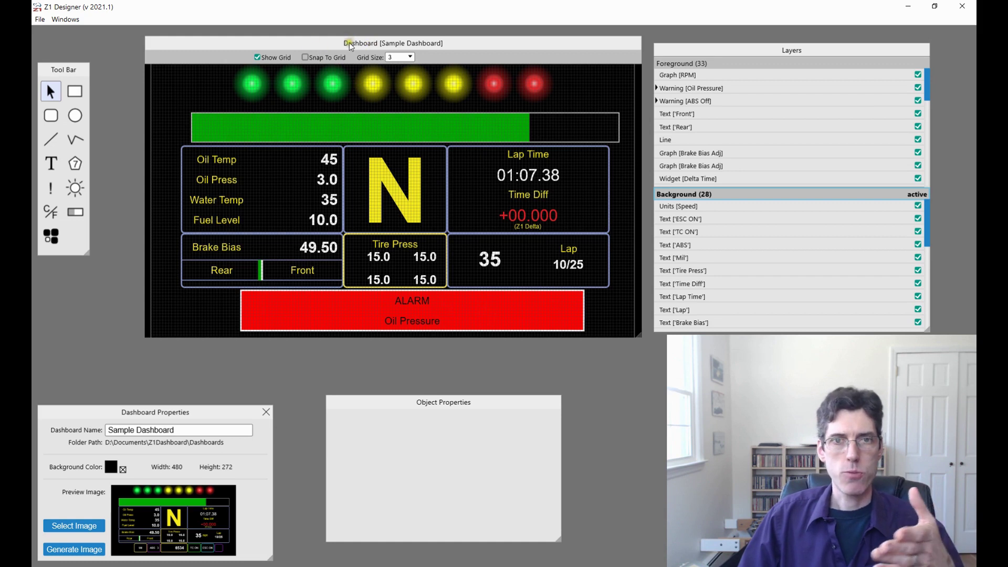
# - Rearrange the workspace by moving the Dashboard window slightly up and left and the Dashboard Properties window closer beneath it
pyautogui.moveTo(359, 45); pyautogui.dragTo(319, 43)
pyautogui.moveTo(597, 336)
pyautogui.mouseDown()
pyautogui.moveTo(641, 378)
pyautogui.moveTo(419, 191)
pyautogui.moveTo(563, 288)
pyautogui.moveTo(601, 336)
pyautogui.mouseUp()
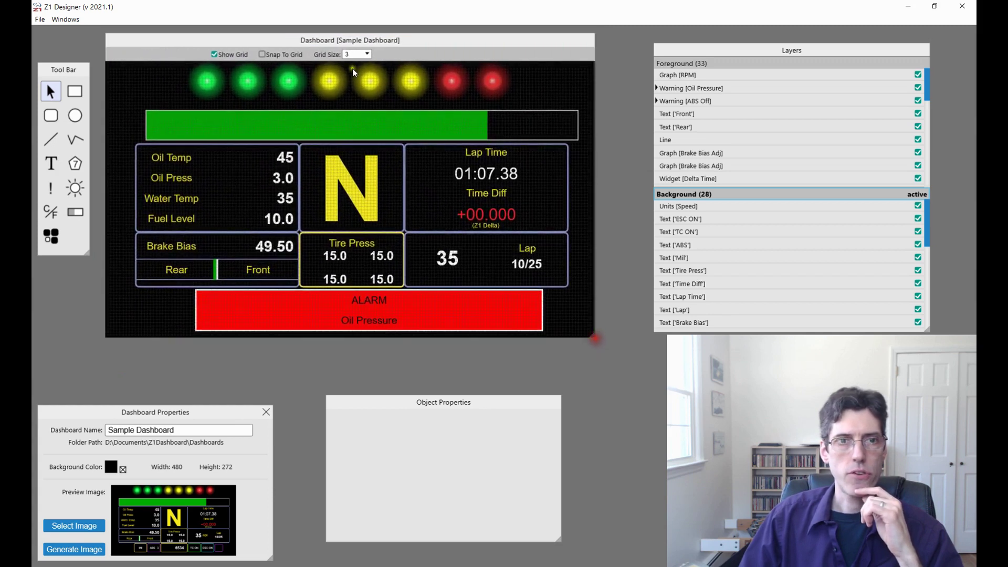
pyautogui.moveTo(327, 39)
pyautogui.mouseDown()
pyautogui.moveTo(347, 43)
pyautogui.moveTo(343, 35)
pyautogui.mouseUp()
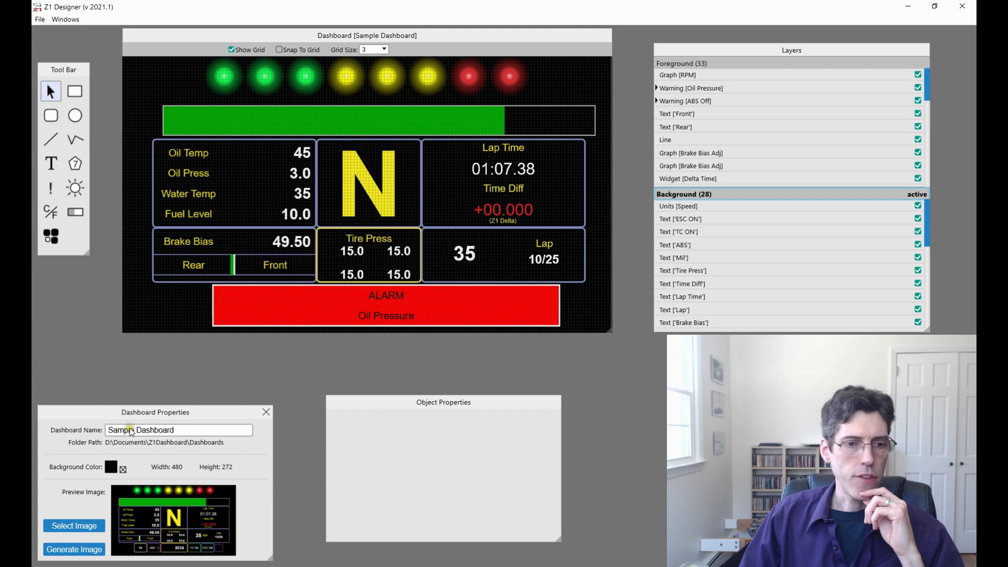
pyautogui.moveTo(140, 417); pyautogui.dragTo(137, 357)
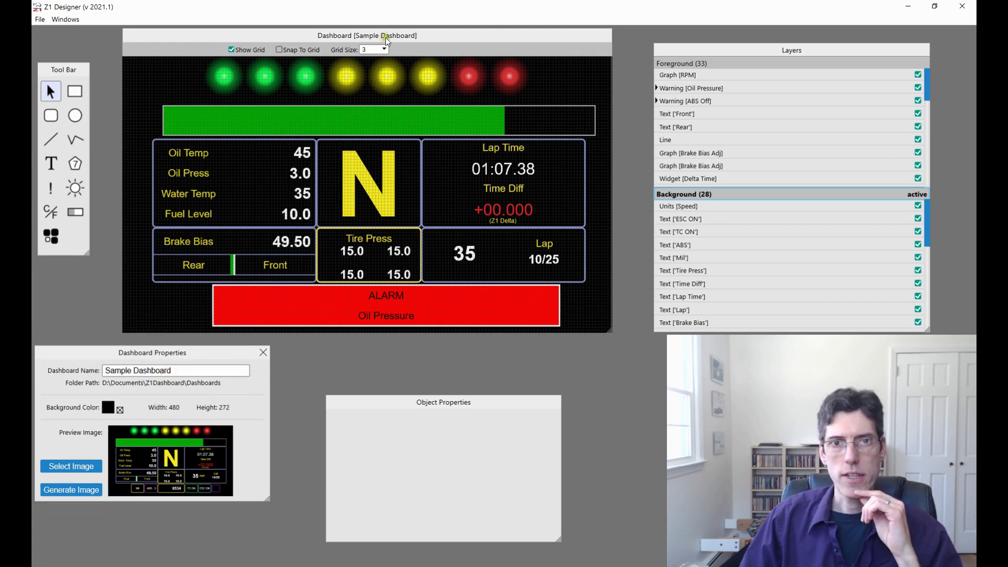
pyautogui.click(179, 372)
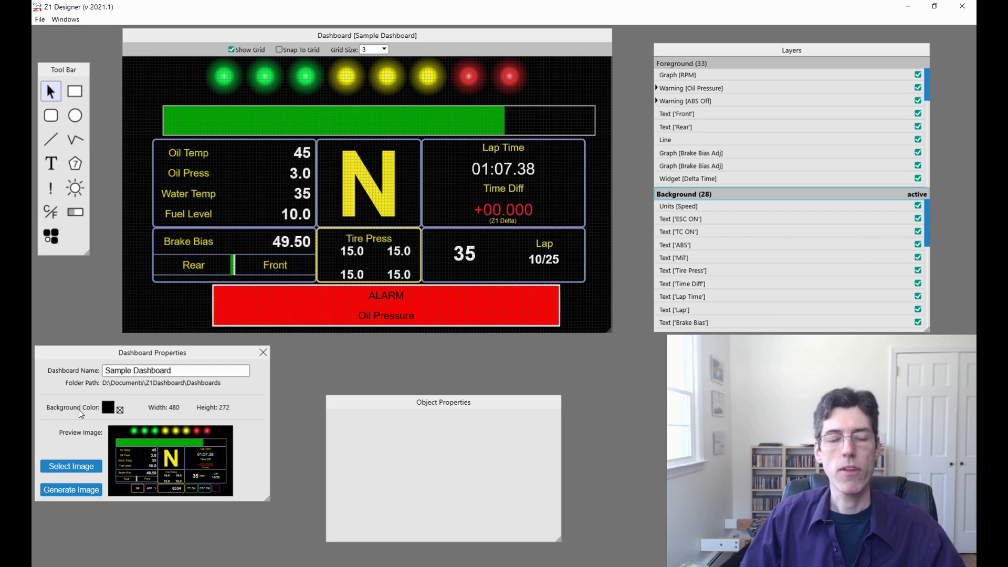
# - Set the dashboard's background color to red
pyautogui.click(109, 409)
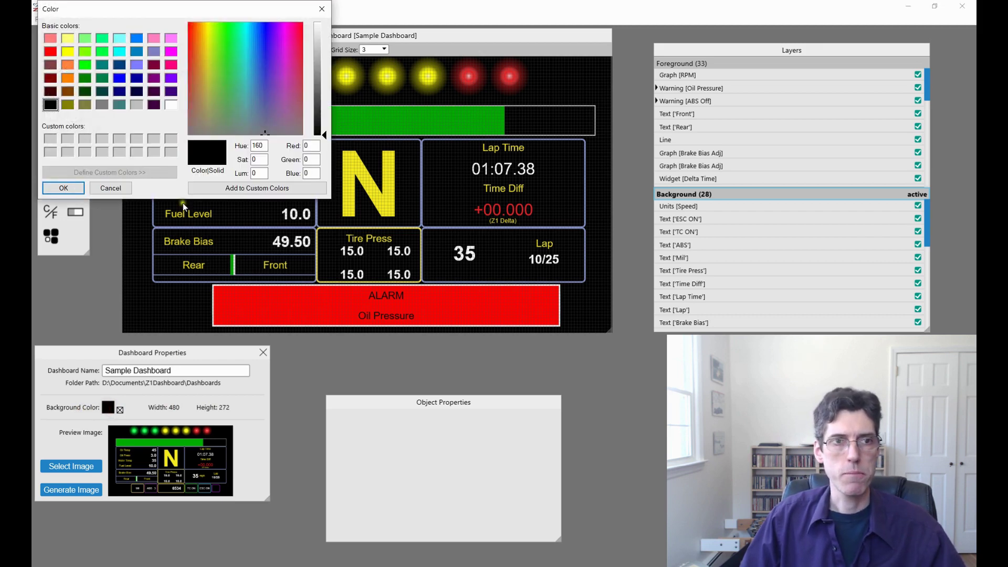
pyautogui.moveTo(182, 8); pyautogui.dragTo(207, 51)
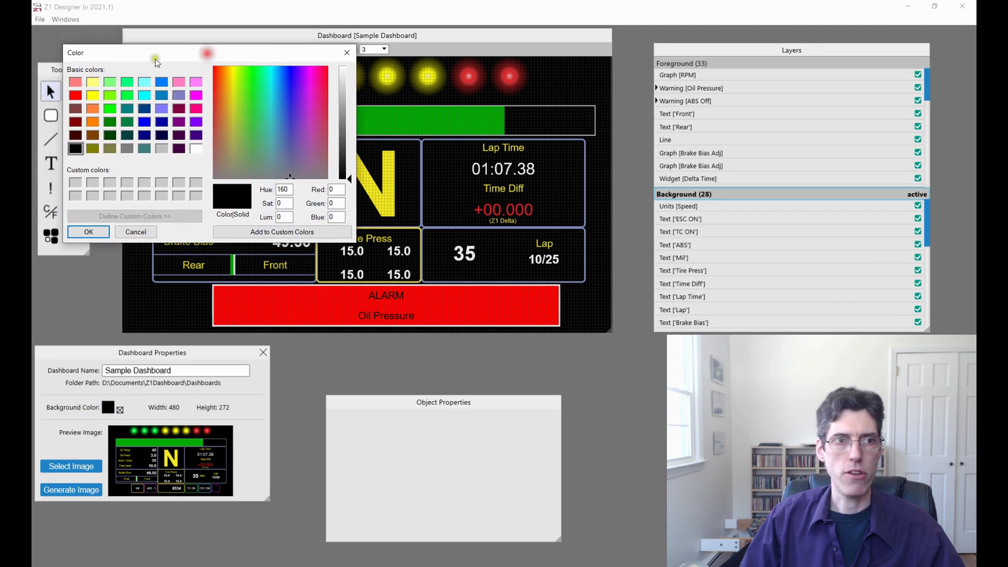
pyautogui.click(76, 95)
pyautogui.click(87, 233)
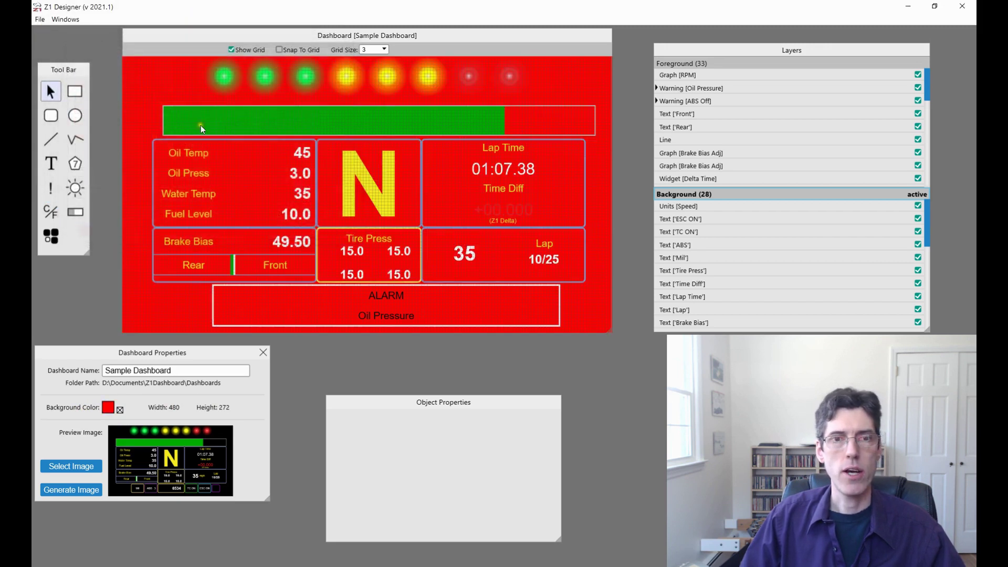
# - Restore the dashboard's background color to black
pyautogui.click(108, 408)
pyautogui.click(50, 105)
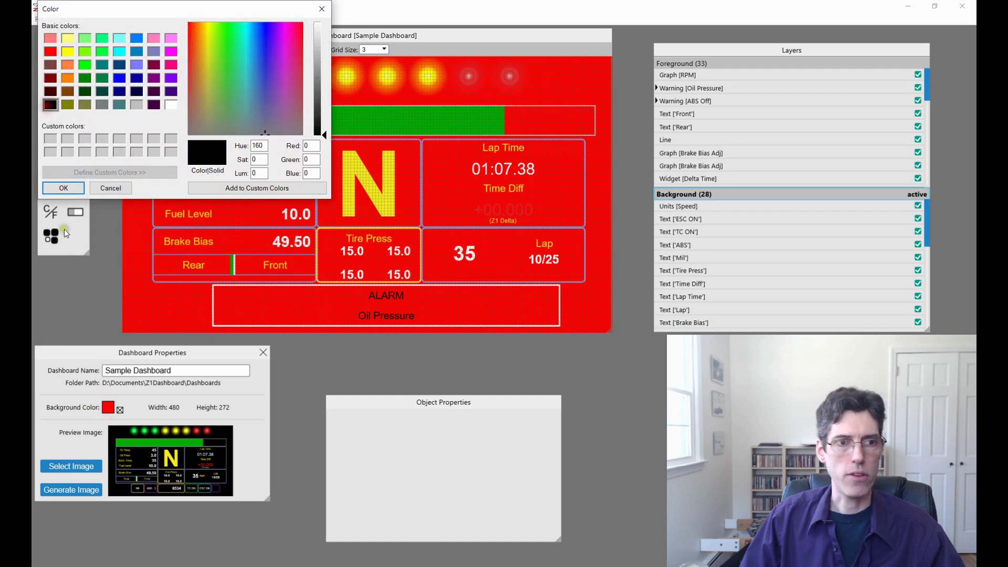
pyautogui.click(64, 186)
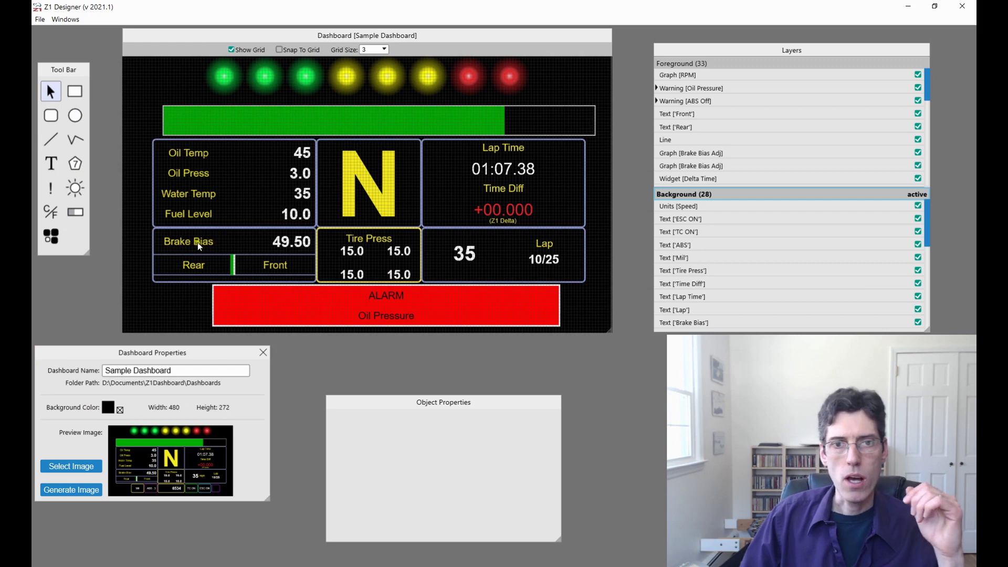
# - Move the Object Properties window up beside Dashboard Properties and select the large gear indicator on the dashboard
pyautogui.click(437, 467)
pyautogui.moveTo(420, 404); pyautogui.dragTo(377, 359)
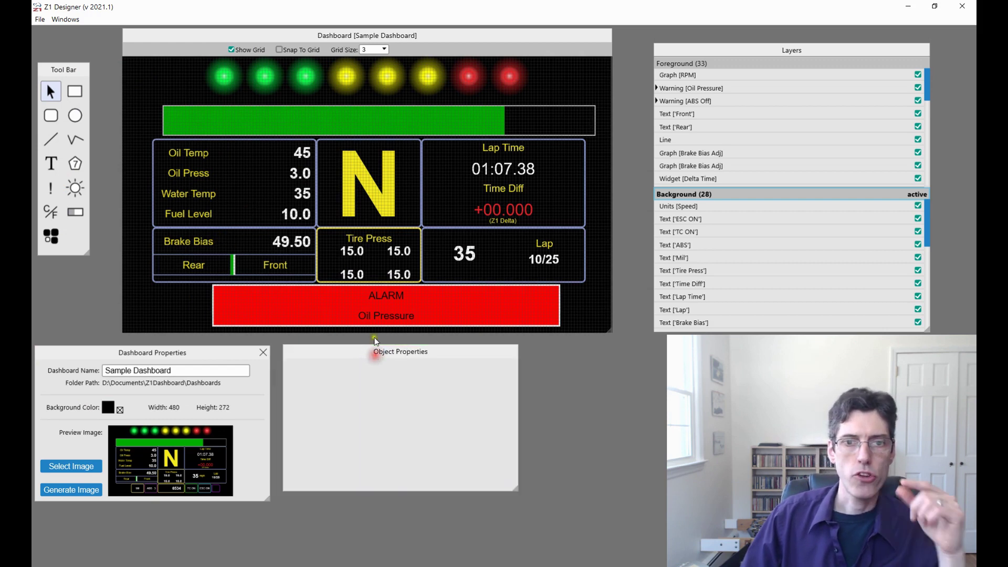
pyautogui.click(358, 204)
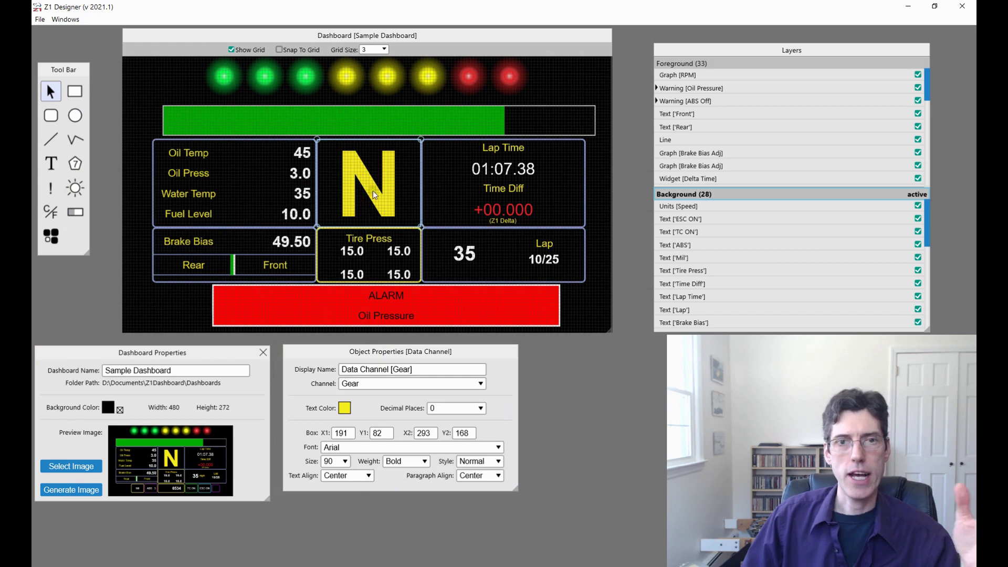
# - Change the gear indicator's display name to "Data Channel [my channel]"
pyautogui.click(369, 385)
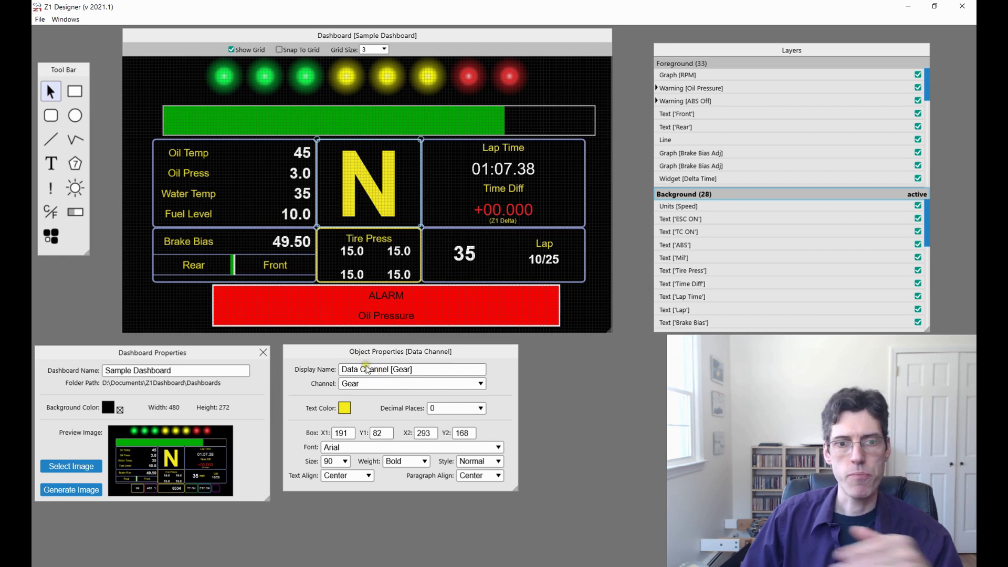
pyautogui.click(339, 369)
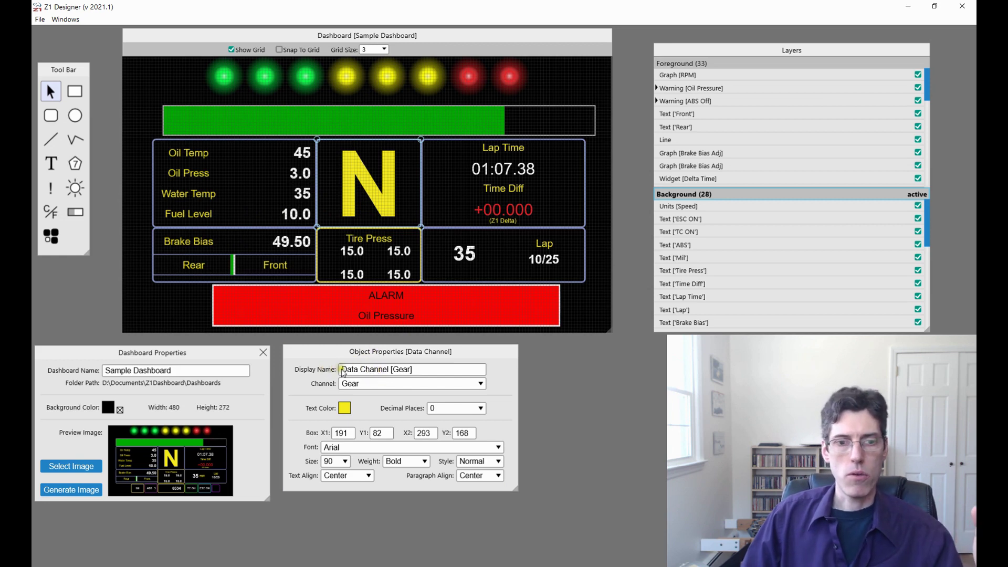
pyautogui.click(372, 370)
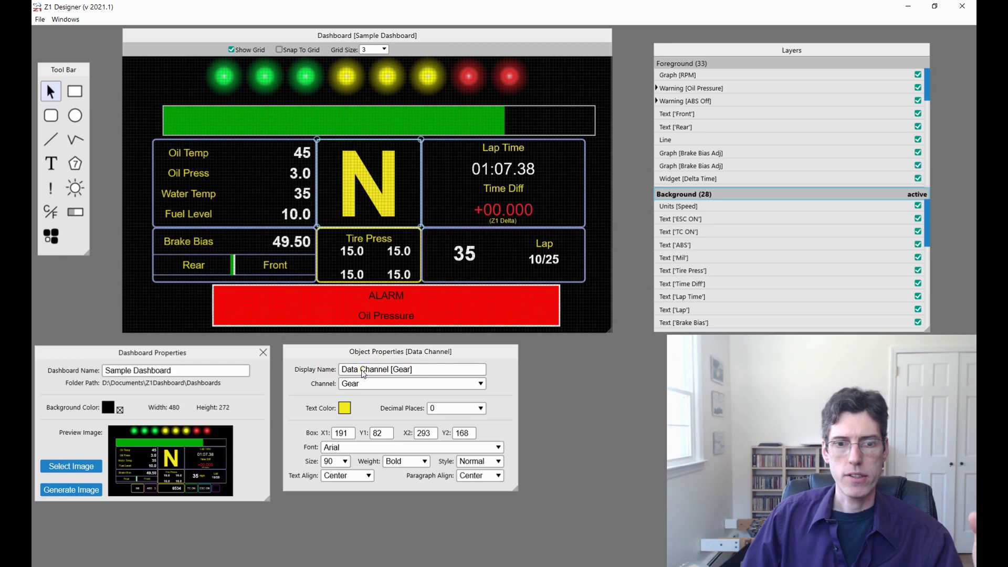
pyautogui.click(429, 369)
pyautogui.press('BackSpace')
pyautogui.press('BackSpace')
pyautogui.press('BackSpace')
pyautogui.press('BackSpace')
pyautogui.press('BackSpace')
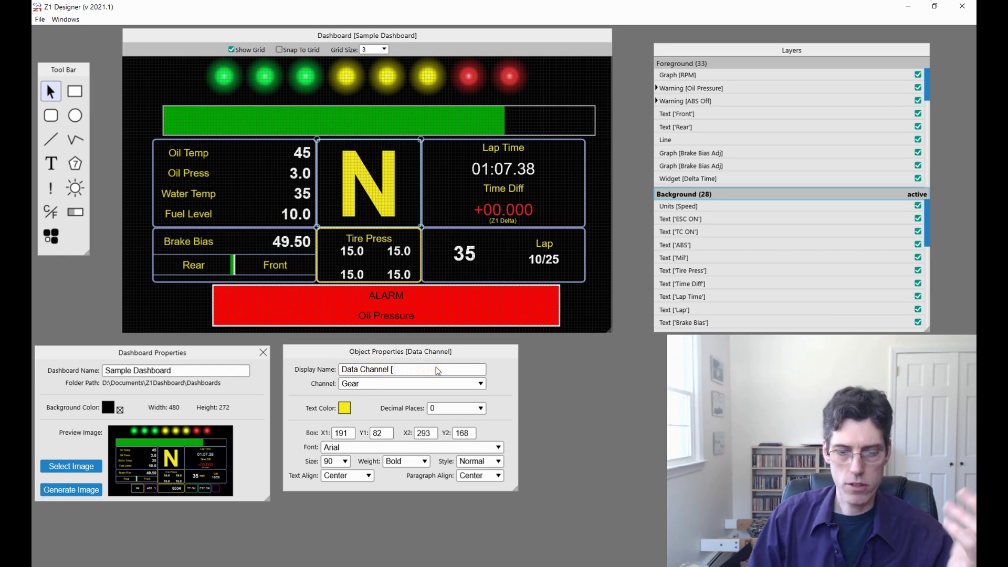
pyautogui.write('my channel]')
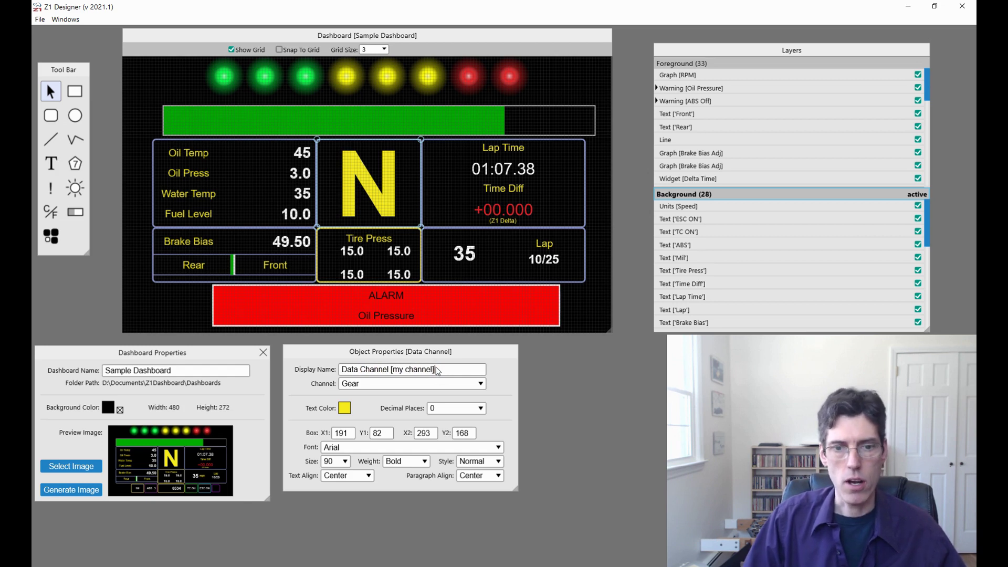
pyautogui.click(439, 367)
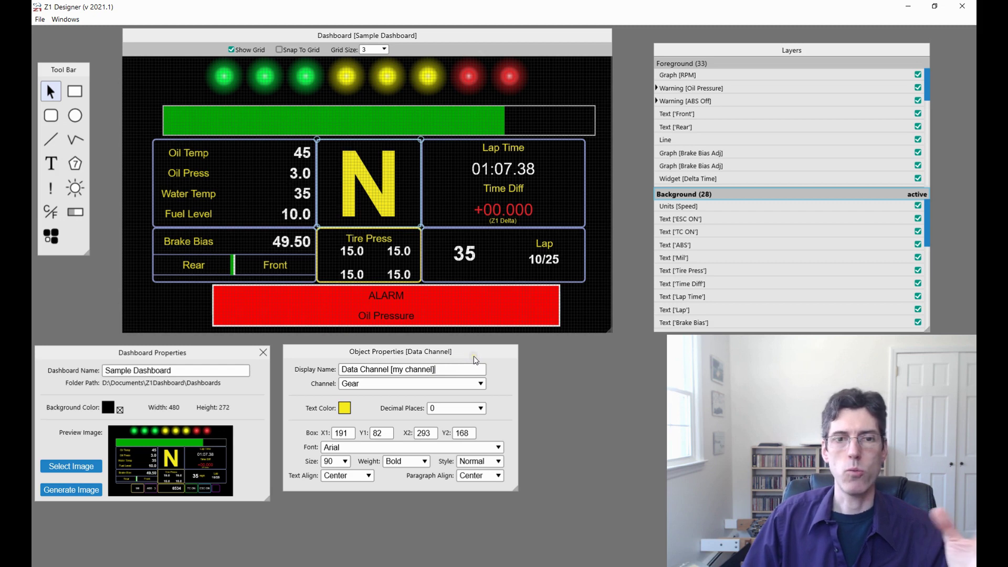
# - Examine the data channels available for the gear indicator, keeping Gear as its channel
pyautogui.click(367, 385)
pyautogui.scroll(-2, 389, 418)
pyautogui.scroll(-1, 403, 421)
pyautogui.scroll(5, 403, 422)
pyautogui.scroll(4, 403, 422)
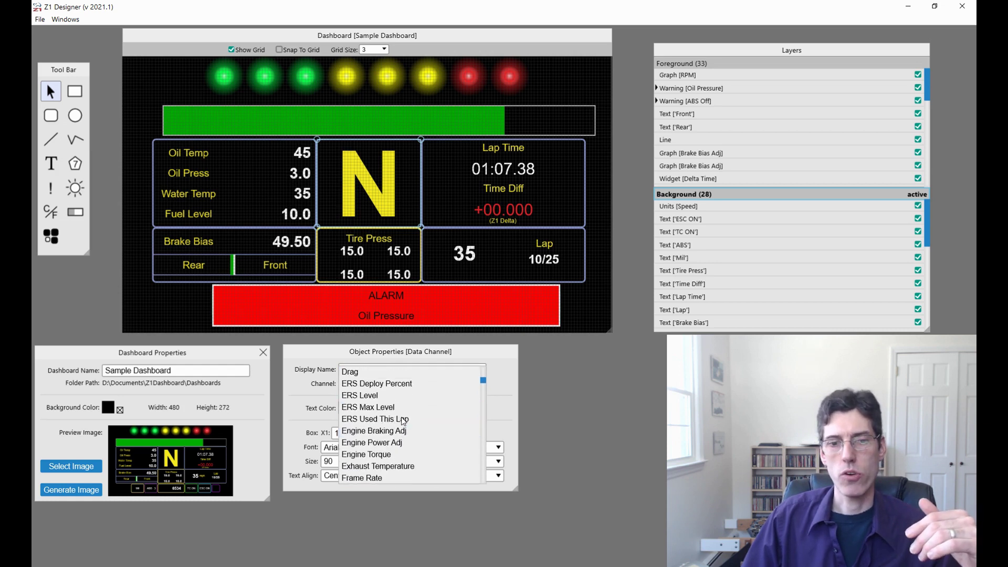
pyautogui.scroll(-6, 403, 421)
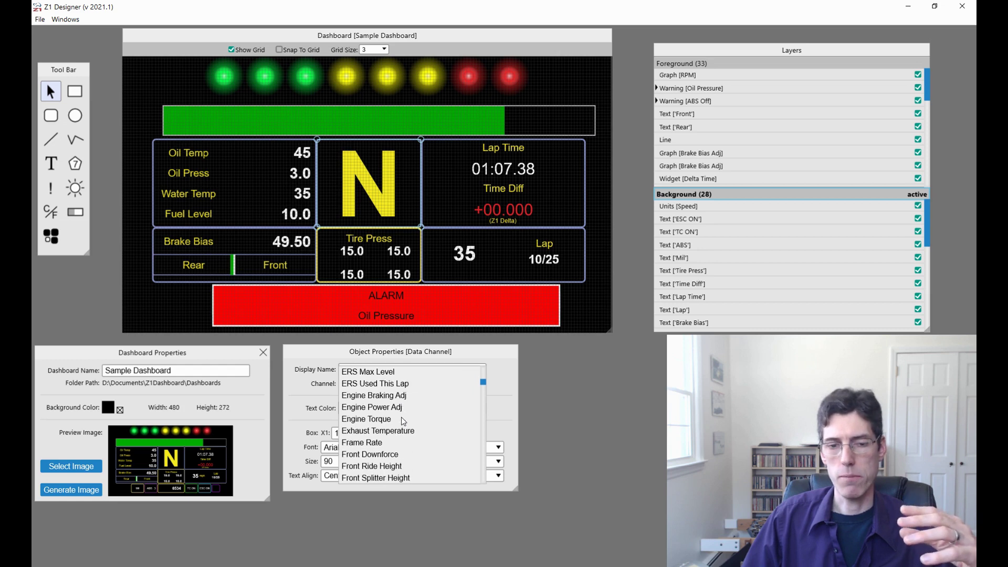
pyautogui.click(373, 423)
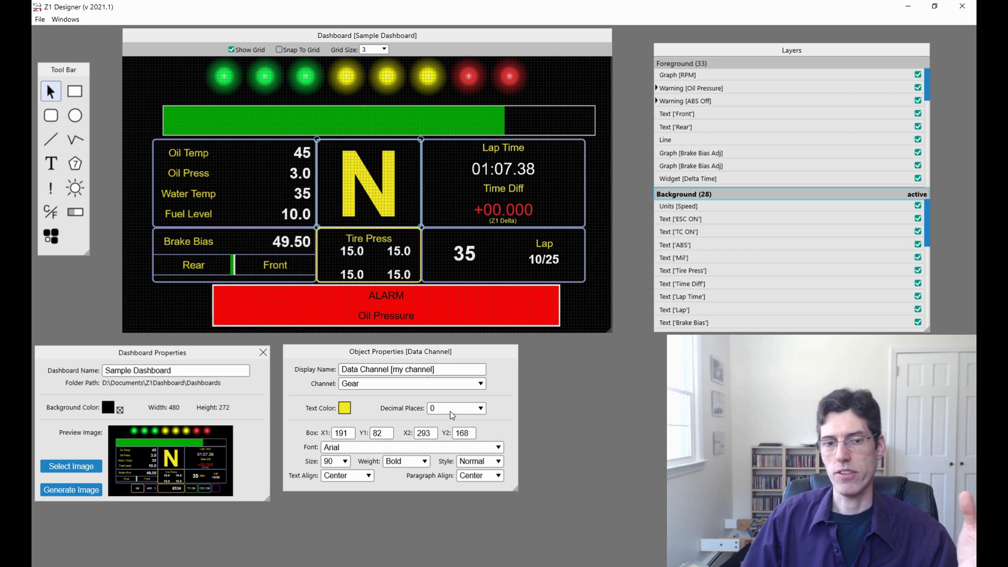
pyautogui.click(443, 383)
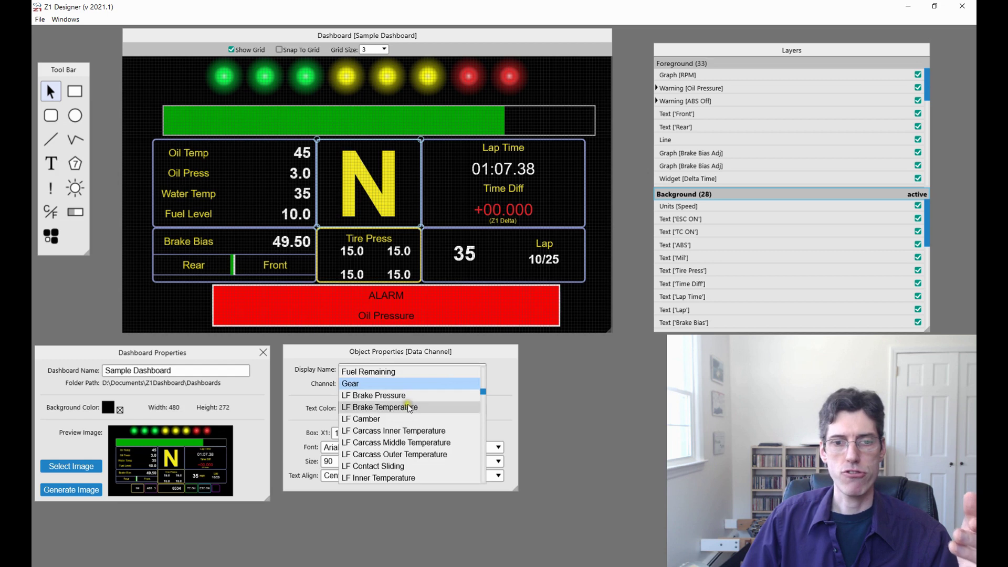
pyautogui.click(497, 370)
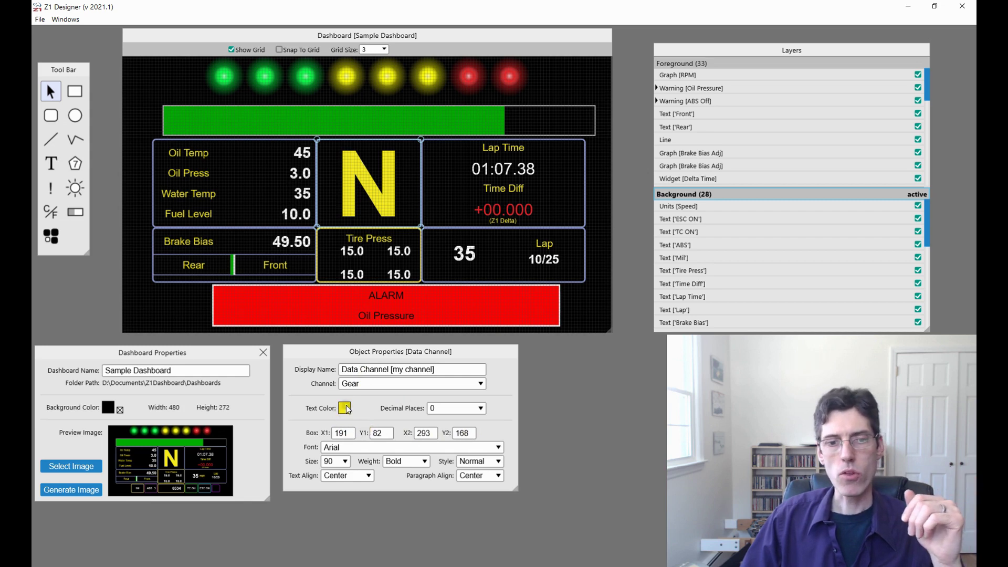
# - Move the gear indicator down and right so its box runs from X1 207, Y1 89 to X2 309, Y2 175
pyautogui.moveTo(395, 183)
pyautogui.mouseDown()
pyautogui.moveTo(338, 184)
pyautogui.moveTo(354, 147)
pyautogui.moveTo(377, 193)
pyautogui.moveTo(395, 186)
pyautogui.mouseUp()
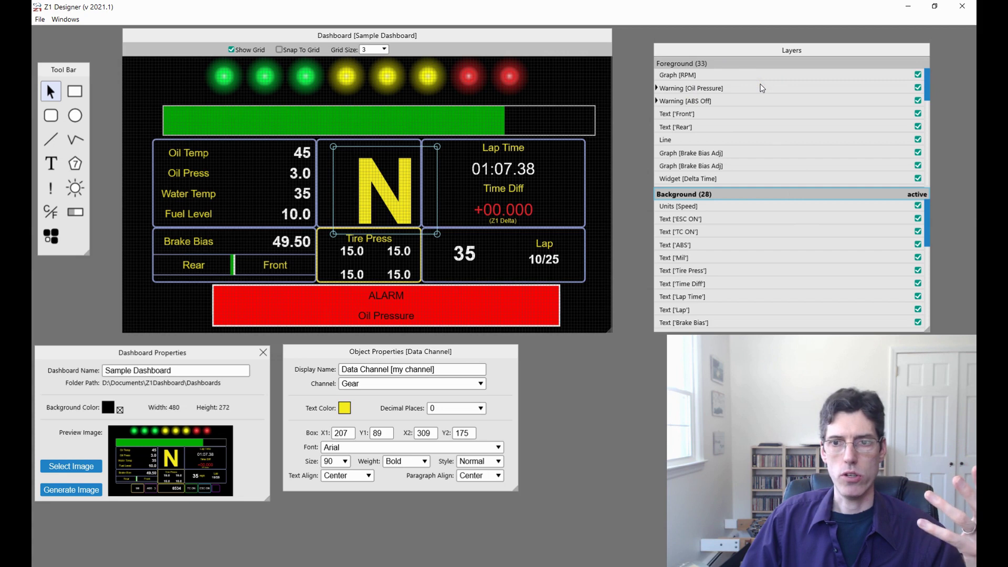
# - Switch the active layer to Foreground and back to Background, and look through the objects listed in the layers
pyautogui.click(707, 64)
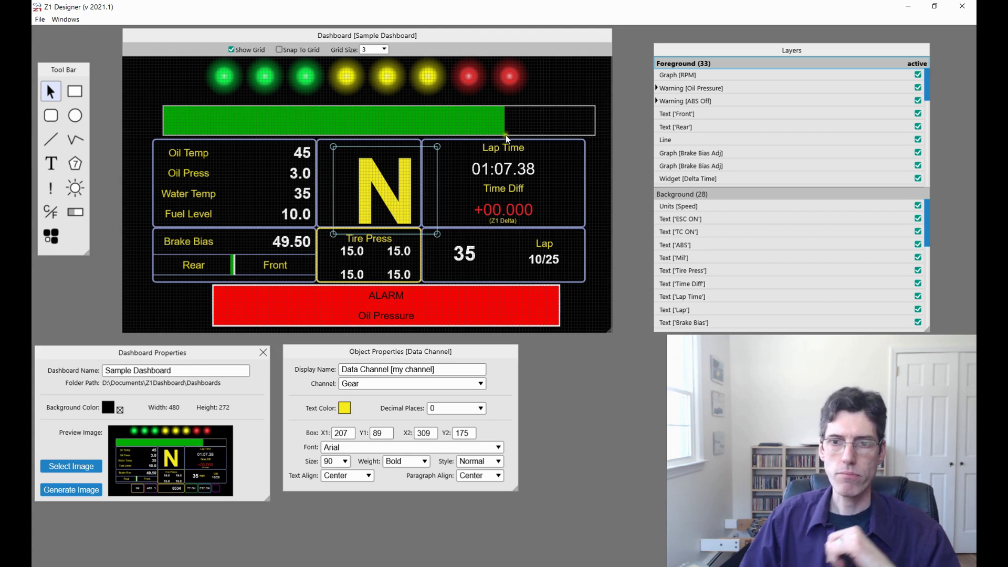
pyautogui.scroll(-4, 836, 127)
pyautogui.scroll(1, 834, 128)
pyautogui.scroll(-4, 835, 127)
pyautogui.scroll(4, 913, 114)
pyautogui.moveTo(925, 98)
pyautogui.mouseDown()
pyautogui.moveTo(927, 148)
pyautogui.moveTo(921, 84)
pyautogui.moveTo(919, 113)
pyautogui.mouseUp()
pyautogui.click(887, 190)
pyautogui.moveTo(927, 212)
pyautogui.mouseDown()
pyautogui.moveTo(931, 269)
pyautogui.moveTo(928, 200)
pyautogui.mouseUp()
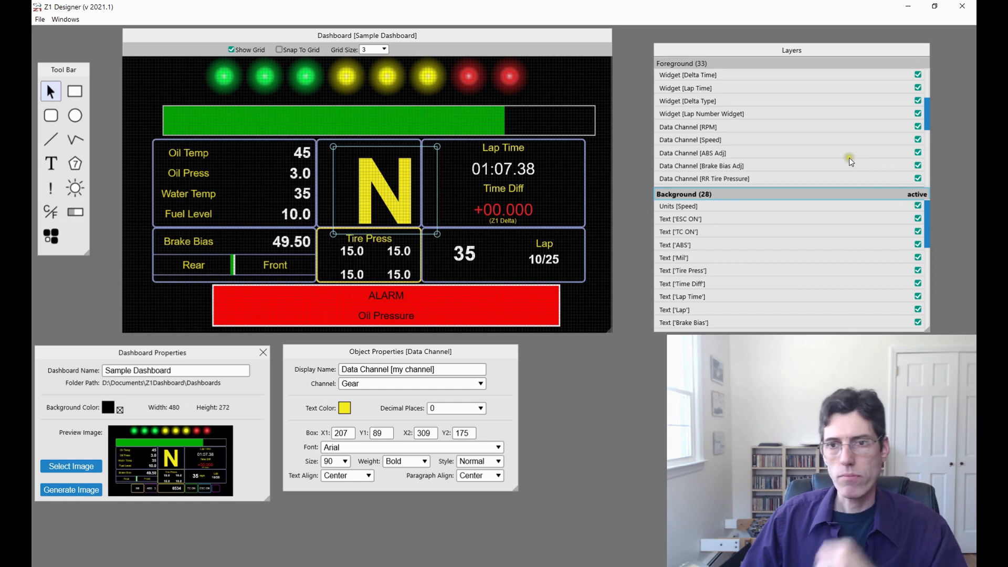
pyautogui.scroll(2, 862, 131)
pyautogui.scroll(2, 862, 130)
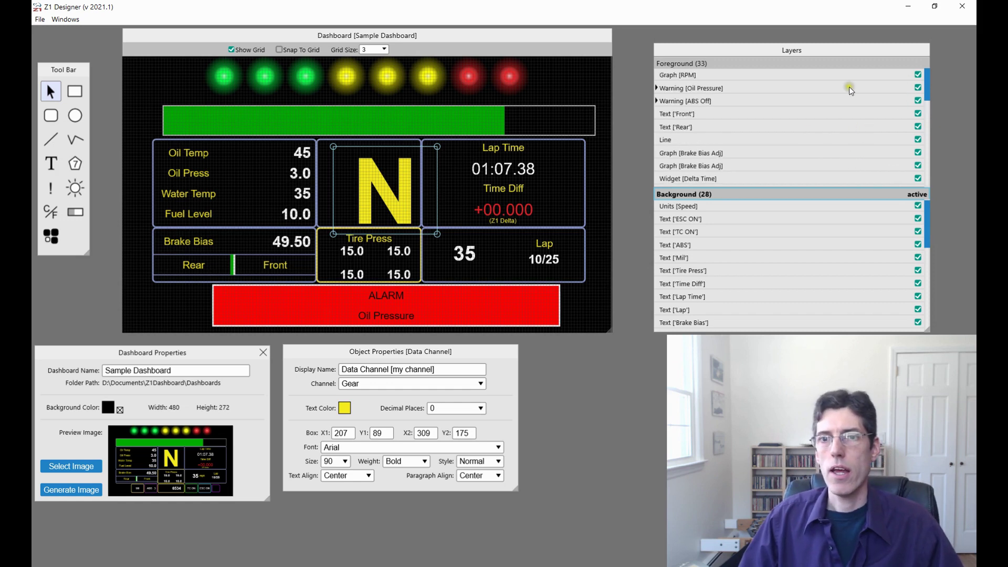
# - Hide the RPM graph in the Foreground layer and show it again
pyautogui.click(918, 77)
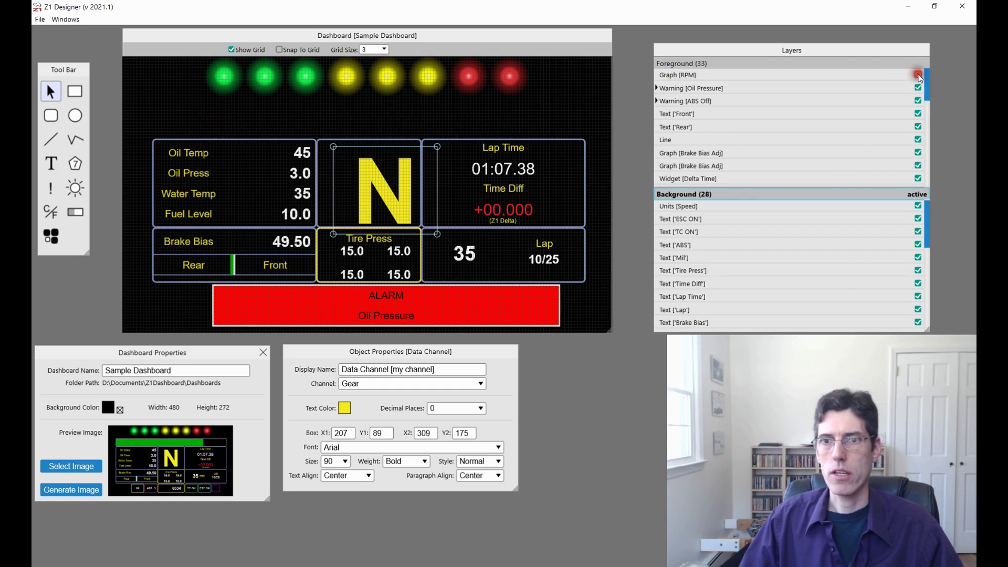
pyautogui.click(919, 76)
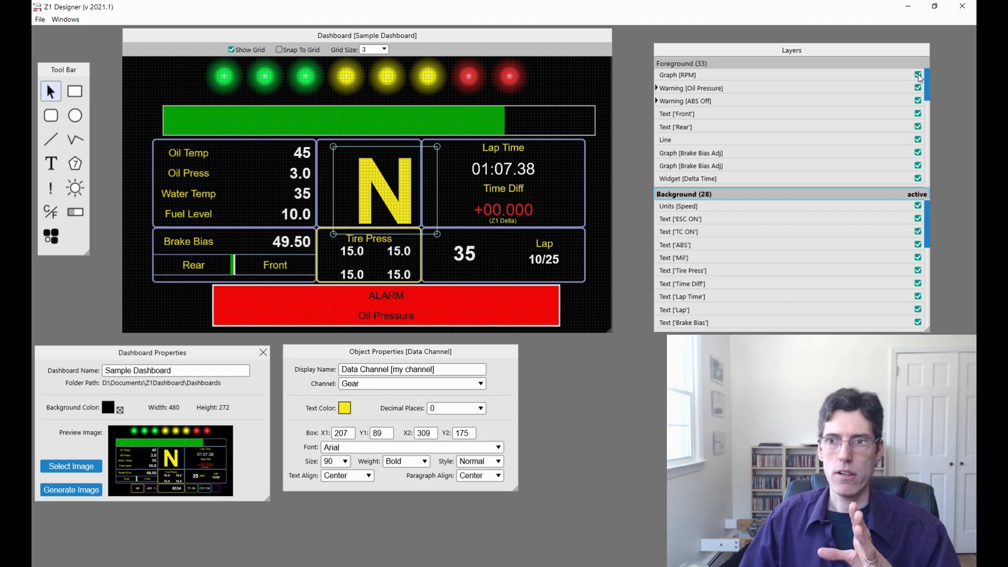
# - Select the RPM graph in the Foreground layer and look through that layer's list of objects
pyautogui.click(918, 75)
pyautogui.click(918, 75)
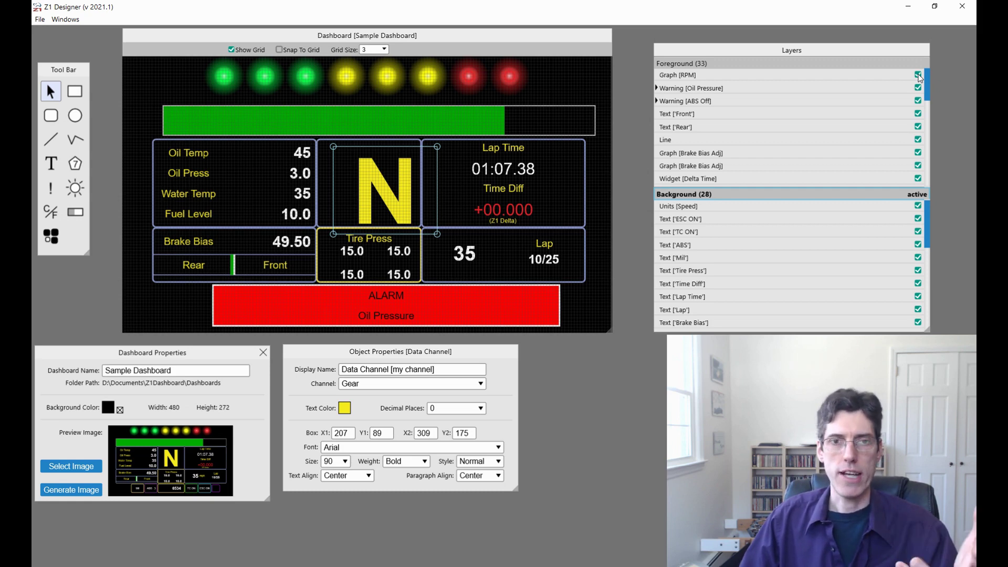
pyautogui.click(692, 77)
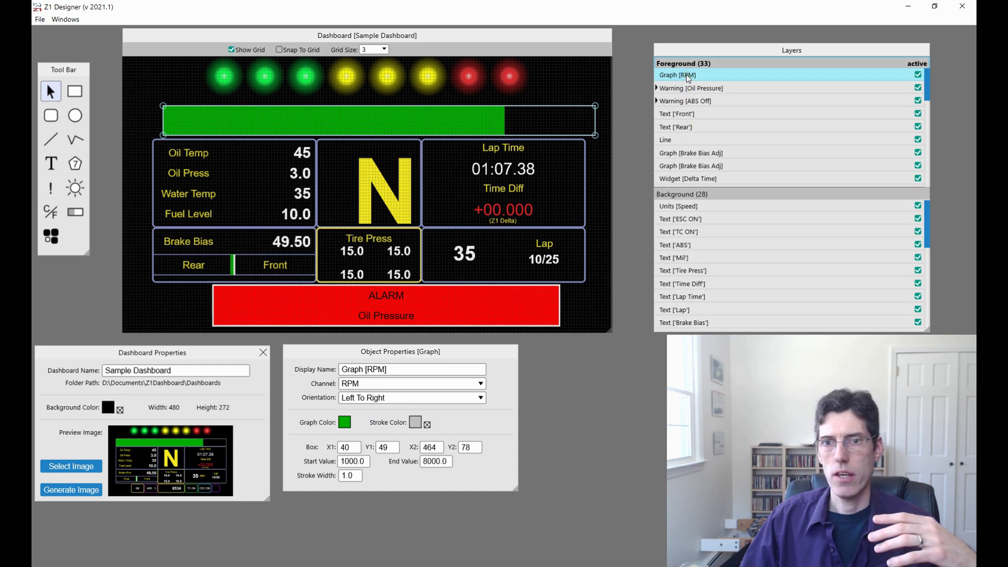
pyautogui.click(702, 127)
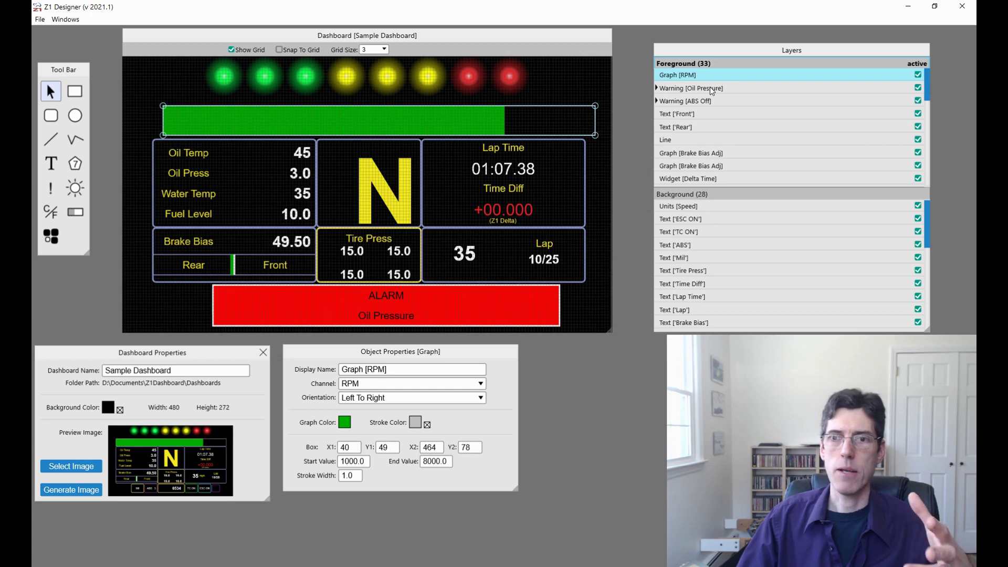
pyautogui.scroll(-5, 732, 103)
pyautogui.moveTo(932, 116); pyautogui.dragTo(927, 165)
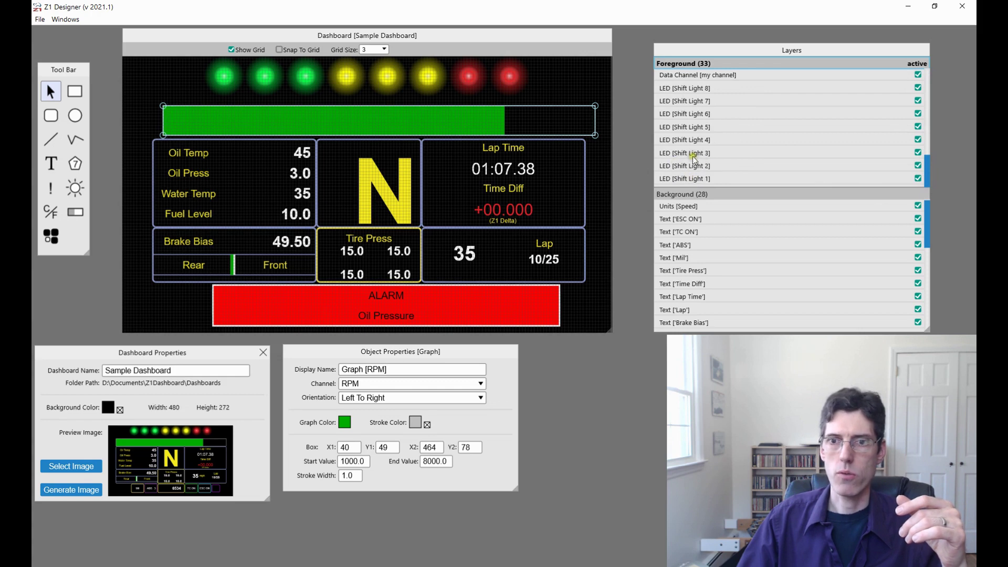
pyautogui.scroll(7, 755, 150)
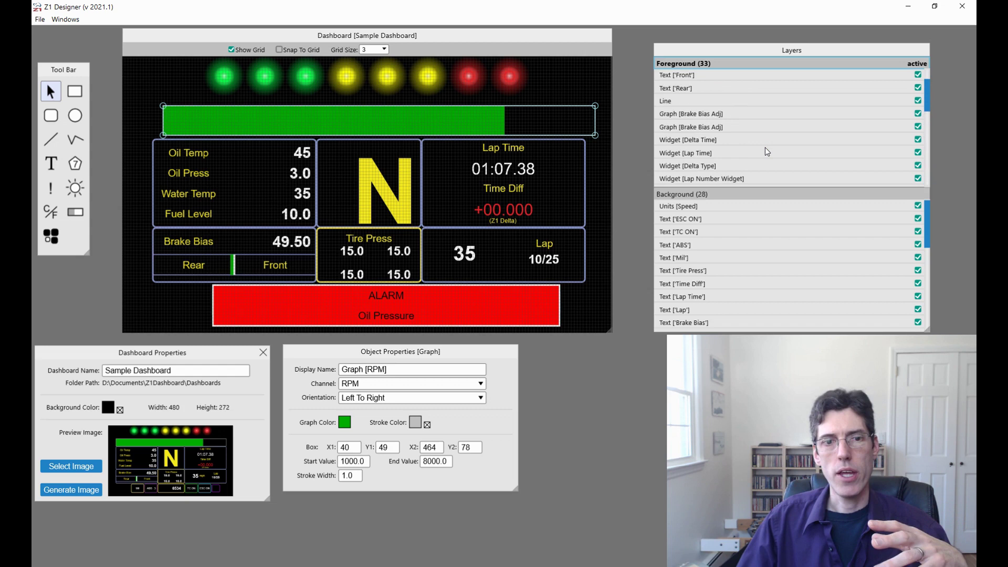
pyautogui.scroll(1, 765, 151)
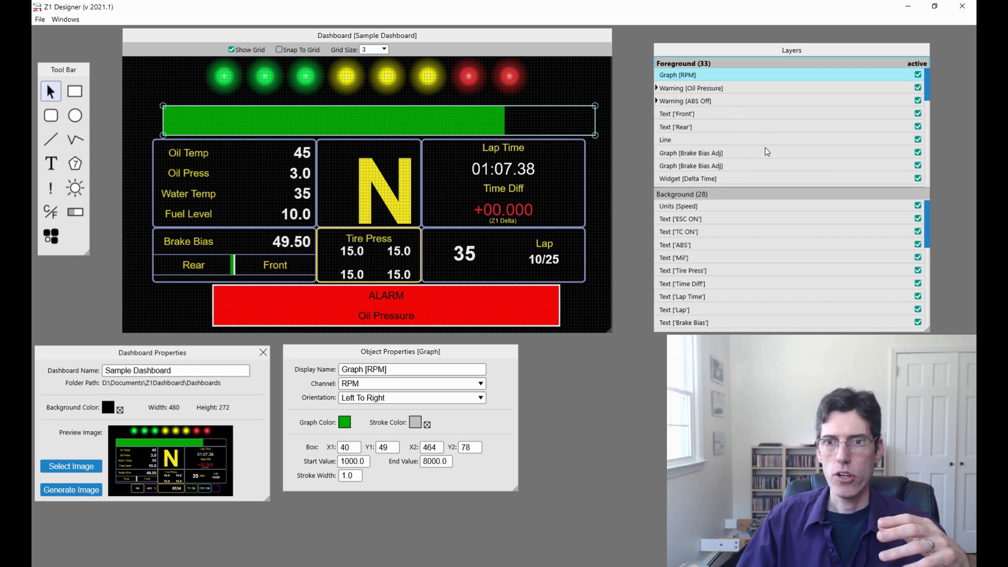
# - Move the RPM graph down the layer order into Background, and back into Foreground directly below the Line object
pyautogui.moveTo(684, 74); pyautogui.dragTo(685, 156)
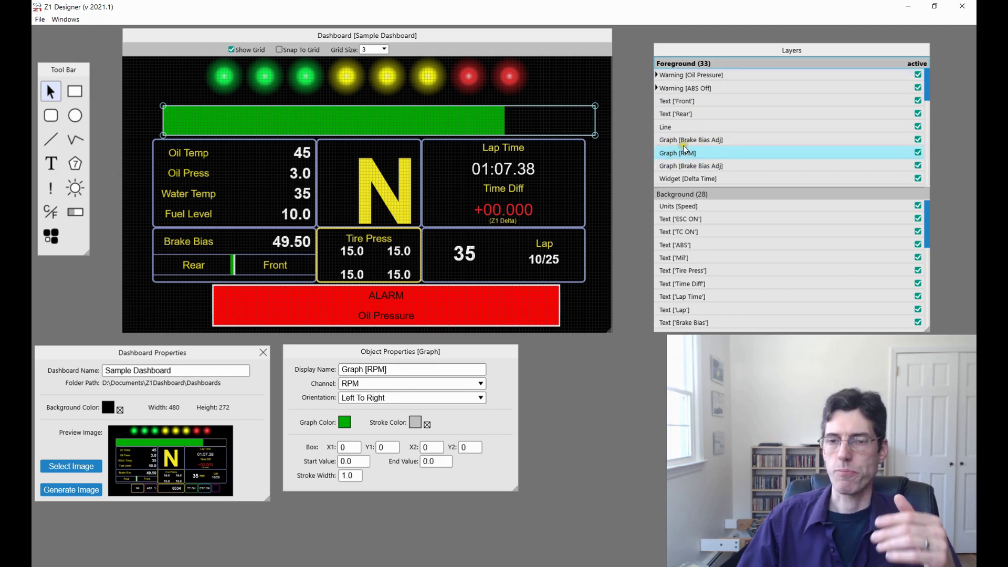
pyautogui.moveTo(676, 153); pyautogui.dragTo(678, 226)
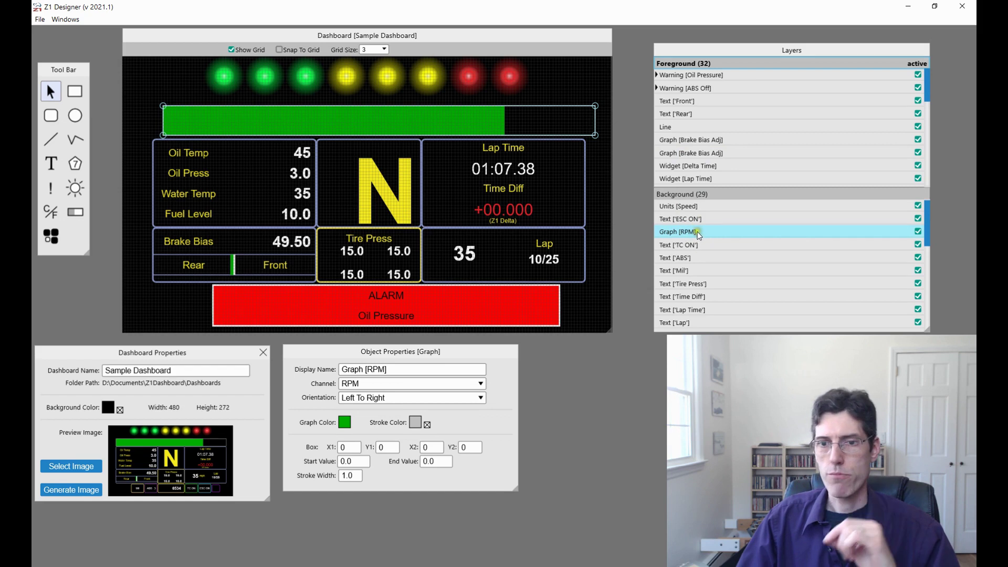
pyautogui.moveTo(697, 231); pyautogui.dragTo(698, 132)
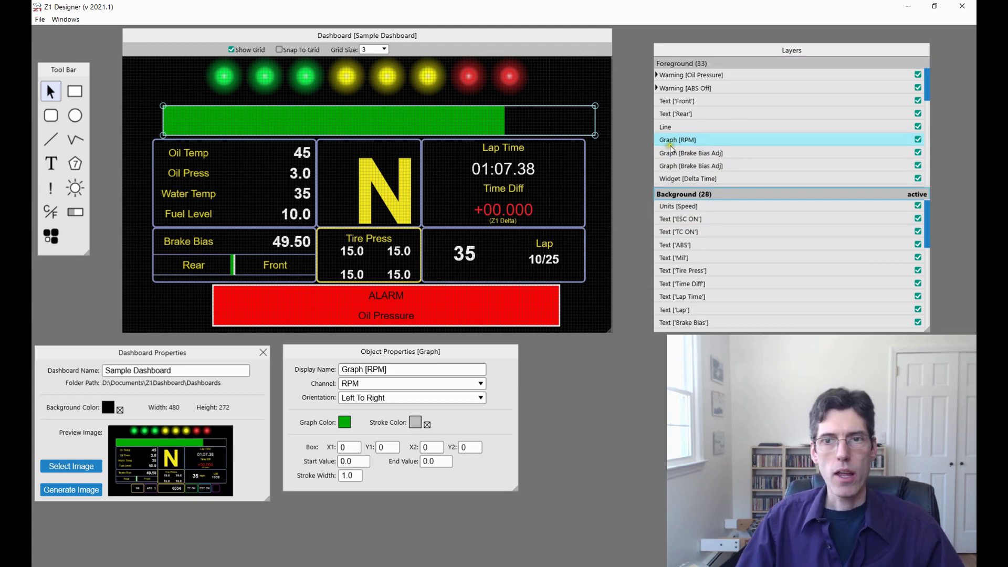
# - Expand the Oil Pressure and ABS Off warnings in the Foreground layer and inspect the objects grouped inside them
pyautogui.click(656, 74)
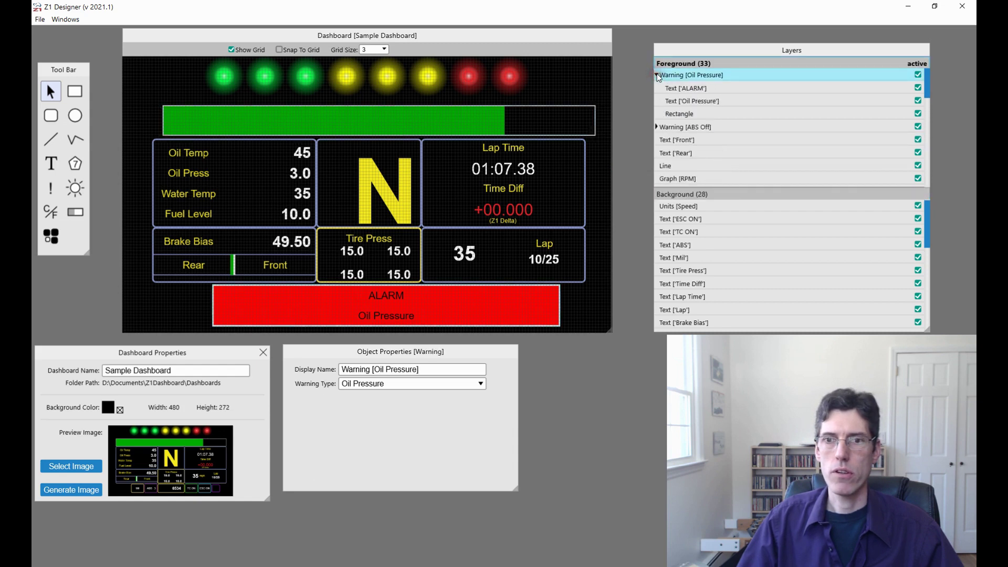
pyautogui.click(656, 127)
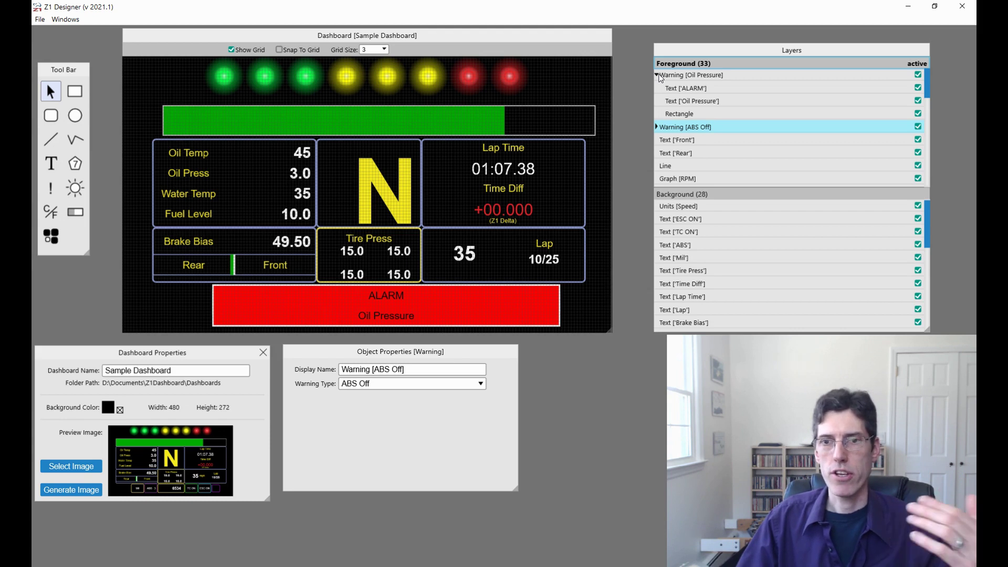
pyautogui.click(656, 127)
pyautogui.scroll(-1, 707, 124)
pyautogui.scroll(-1, 676, 121)
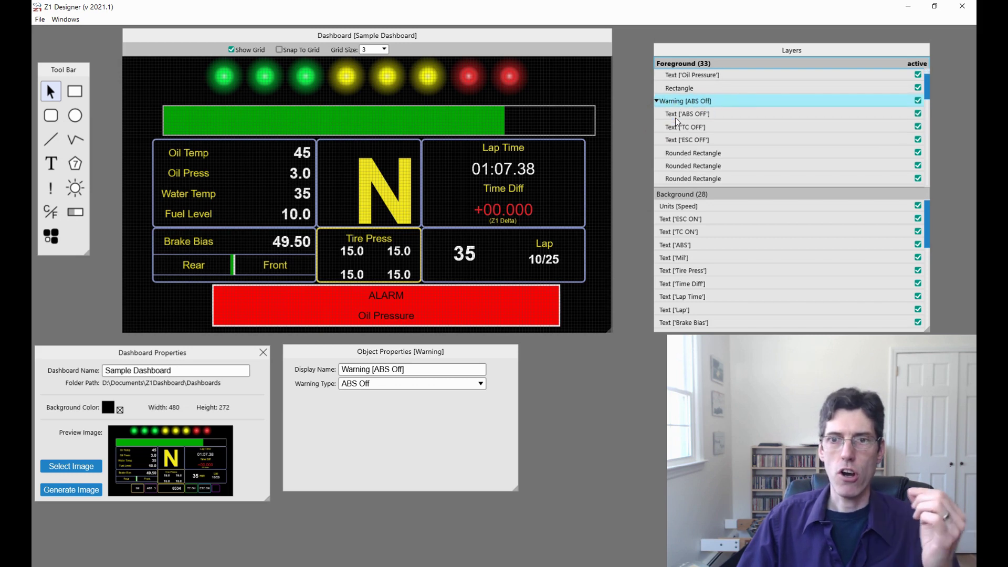
pyautogui.scroll(-1, 675, 118)
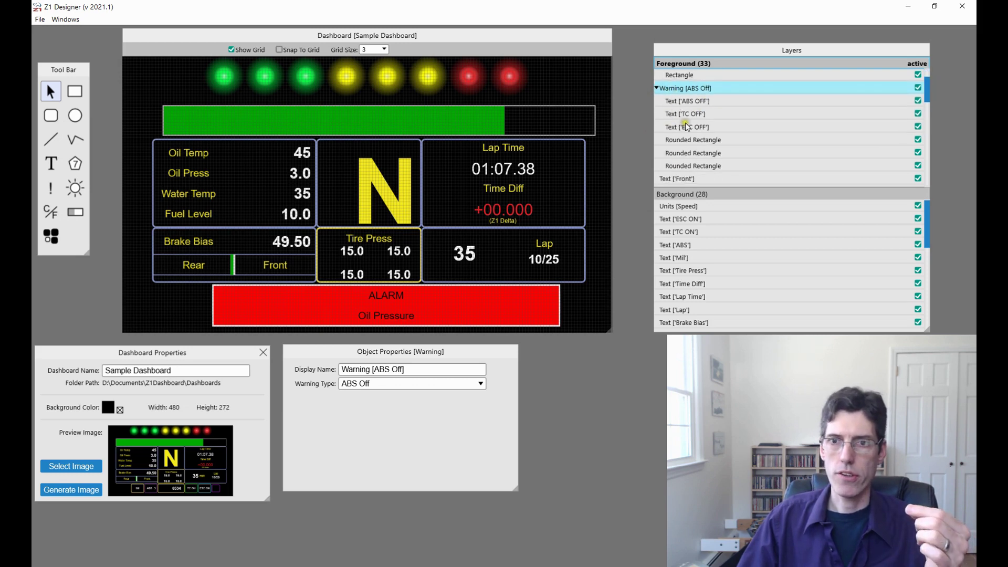
pyautogui.click(684, 102)
pyautogui.click(682, 114)
pyautogui.click(681, 127)
pyautogui.click(679, 140)
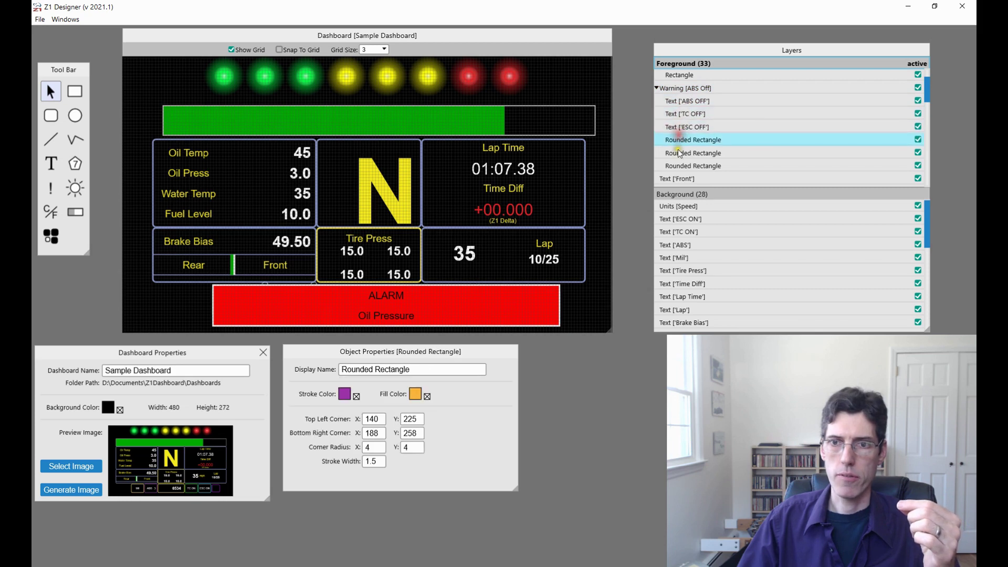
# - Hide the Oil Pressure warning, and toggle the ABS Off warning's visibility off and on again
pyautogui.scroll(3, 683, 142)
pyautogui.click(920, 75)
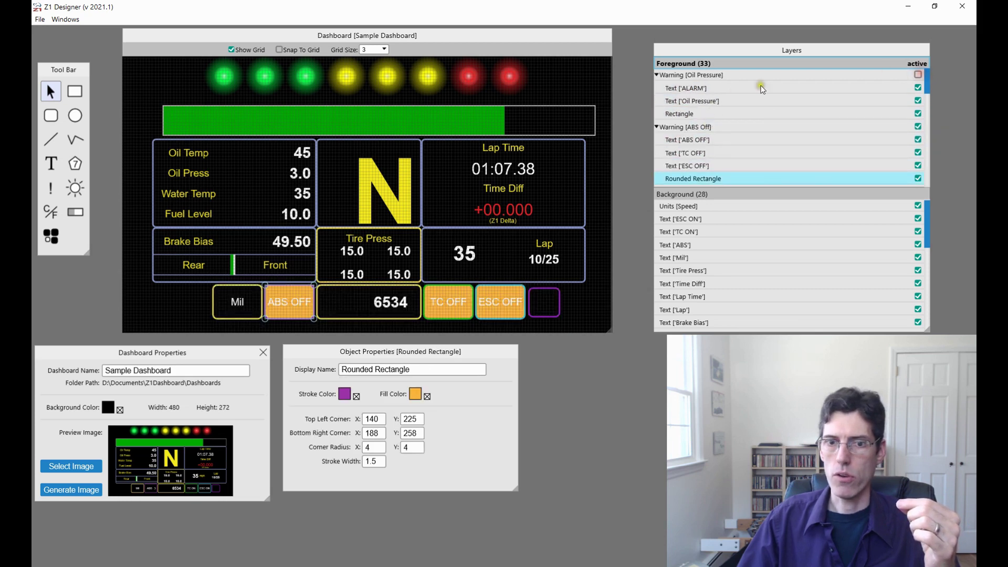
pyautogui.click(673, 128)
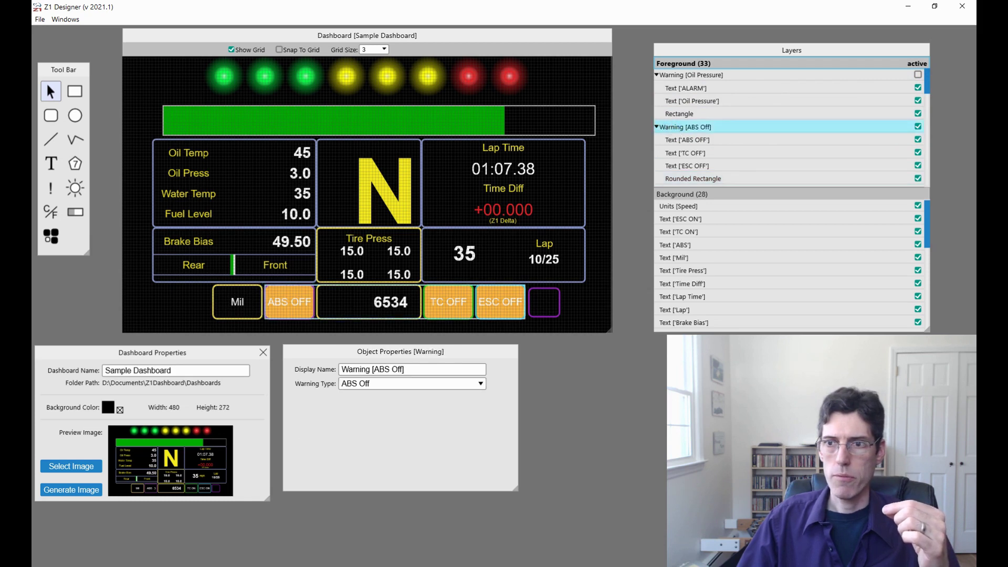
pyautogui.click(918, 127)
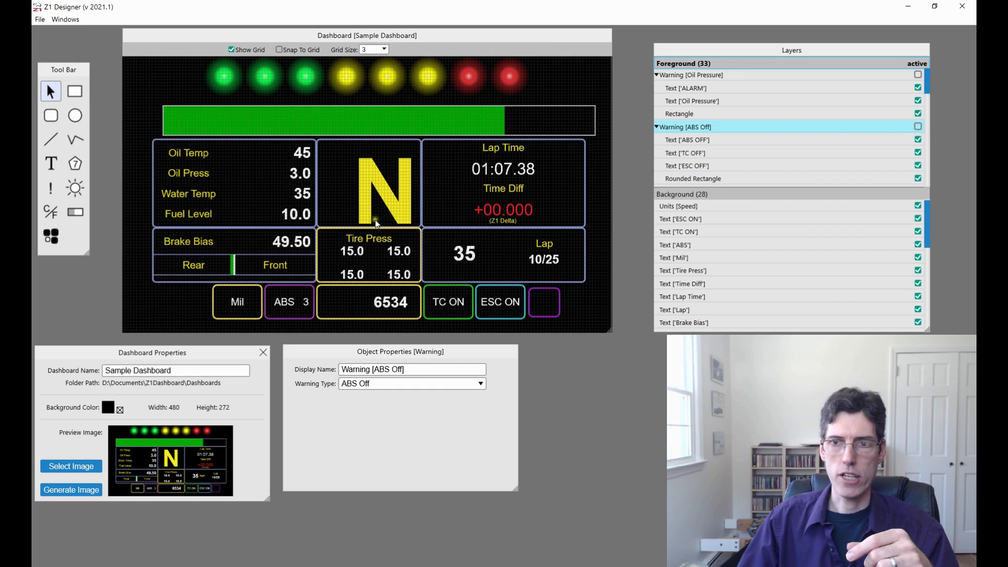
pyautogui.click(919, 127)
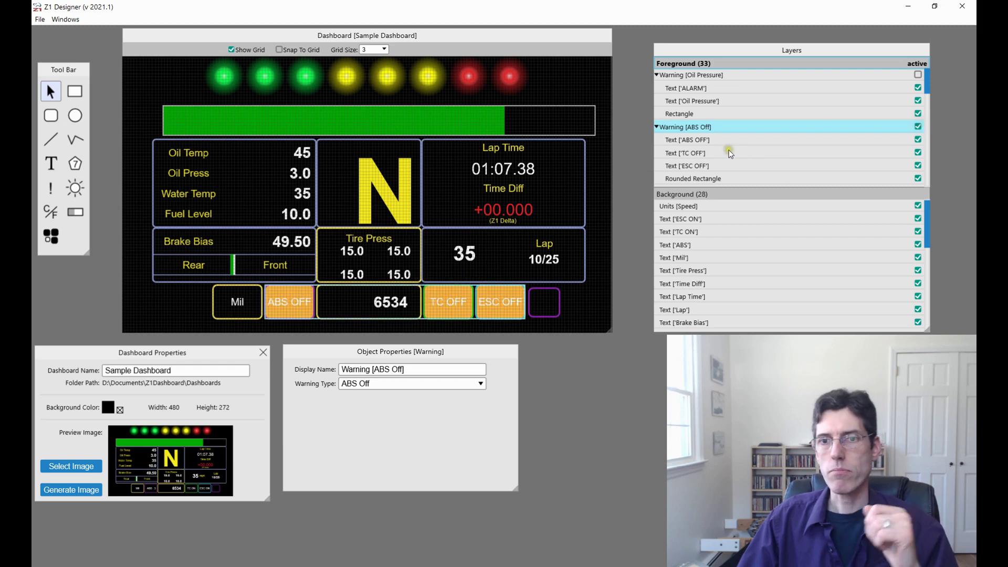
# - Move the ABS OFF text out of the ABS Off warning, placing it below the Front text in the Foreground layer
pyautogui.scroll(-3, 702, 145)
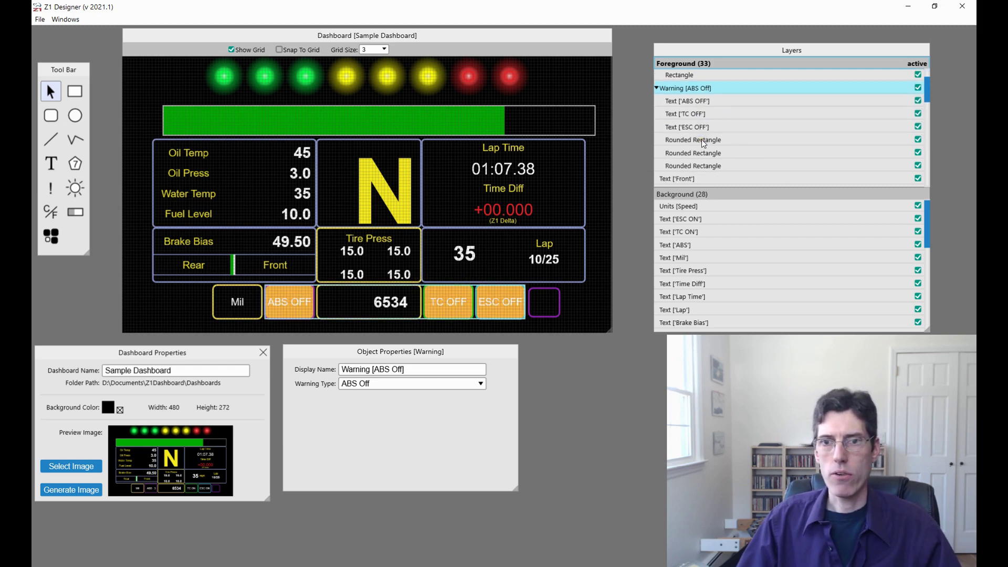
pyautogui.scroll(-1, 682, 109)
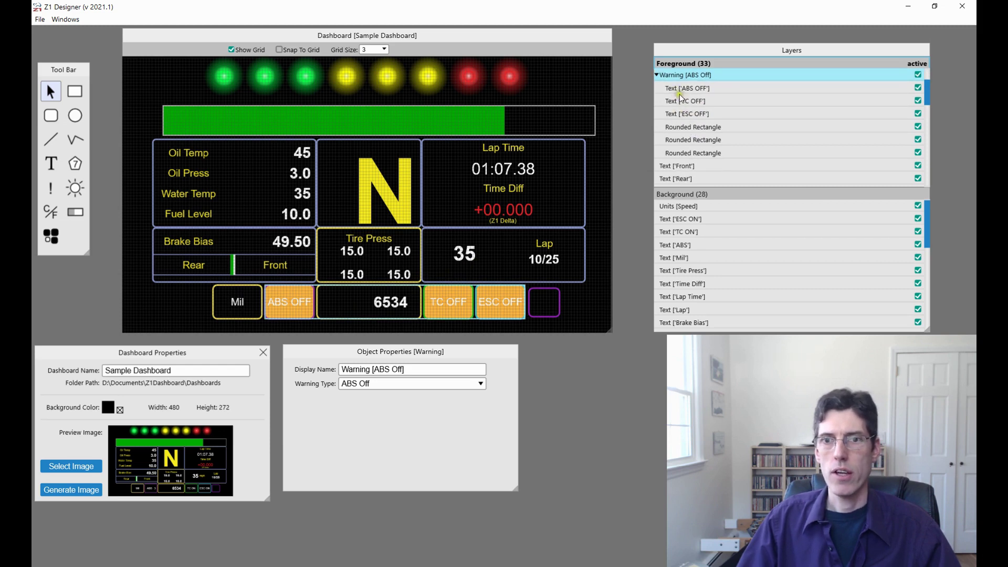
pyautogui.moveTo(676, 90); pyautogui.dragTo(679, 173)
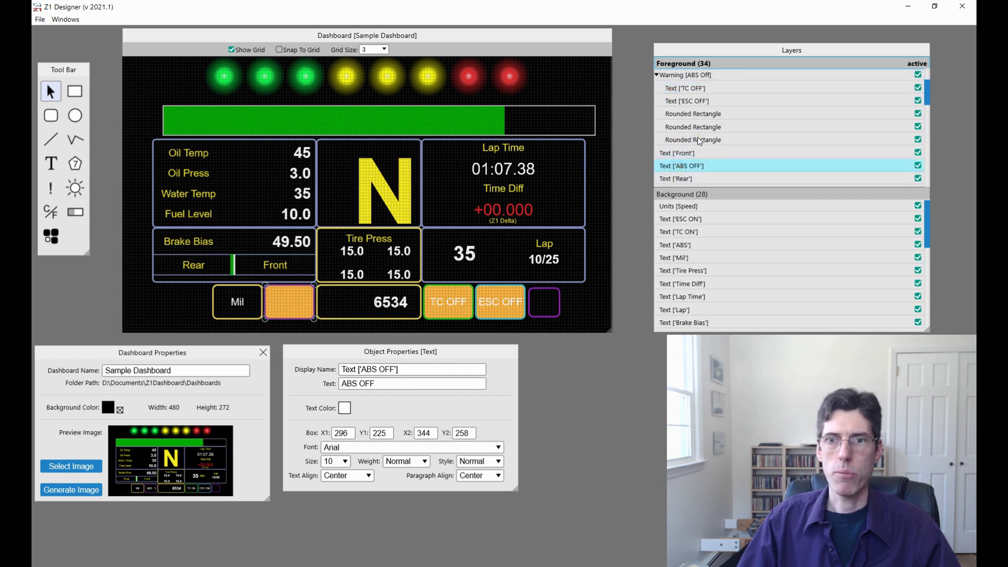
# - Move the Front text into the ABS Off warning, between the ESC OFF text and the rounded rectangles
pyautogui.click(676, 153)
pyautogui.moveTo(676, 153); pyautogui.dragTo(685, 107)
pyautogui.scroll(2, 699, 112)
pyautogui.scroll(-1, 698, 113)
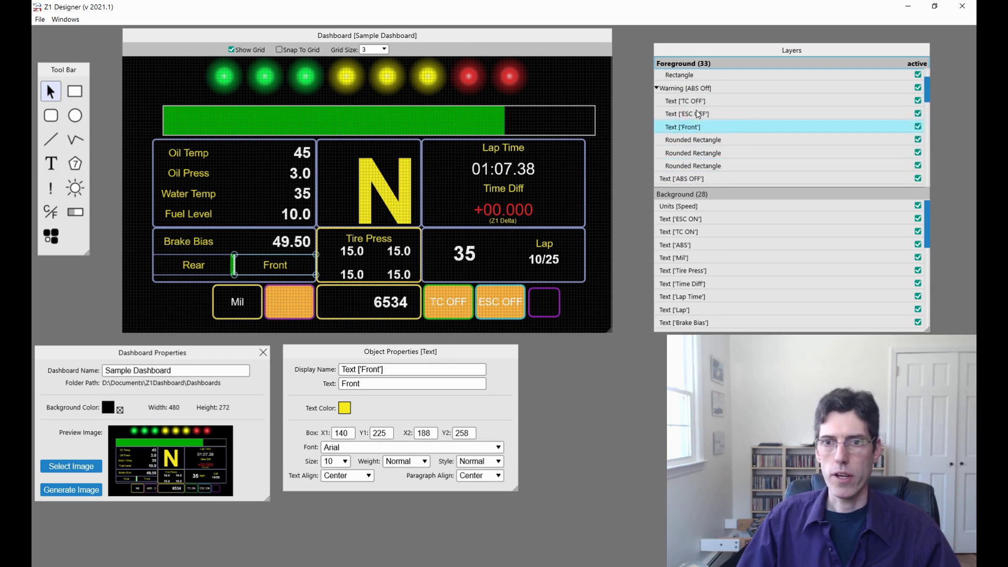
# - Return the ABS OFF text to the ABS Off warning as its first object and toggle its visibility off and on
pyautogui.moveTo(674, 181); pyautogui.dragTo(685, 95)
pyautogui.click(919, 102)
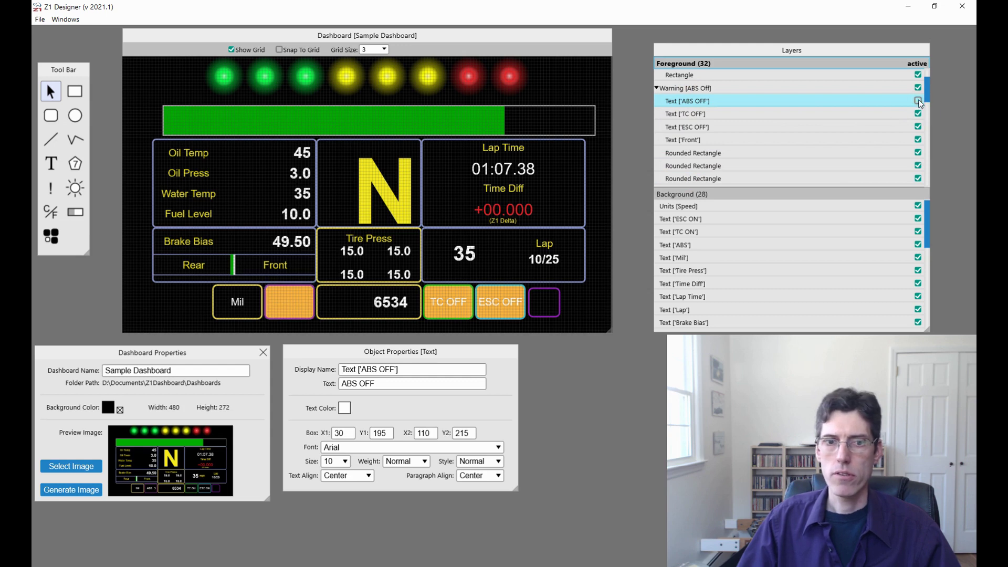
pyautogui.click(918, 101)
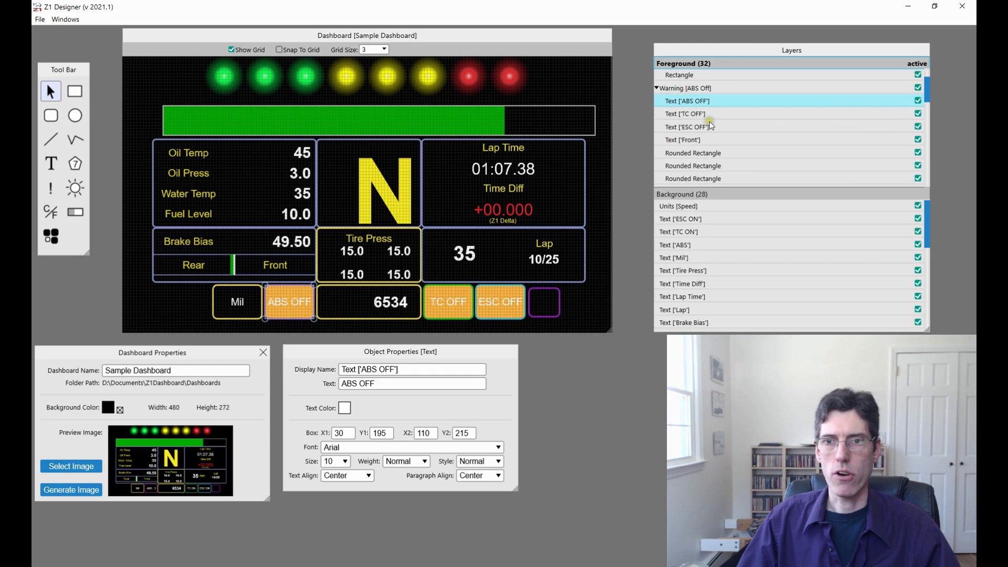
# - Collapse the ABS Off and Oil Pressure warnings in the Foreground layer
pyautogui.scroll(-2, 726, 139)
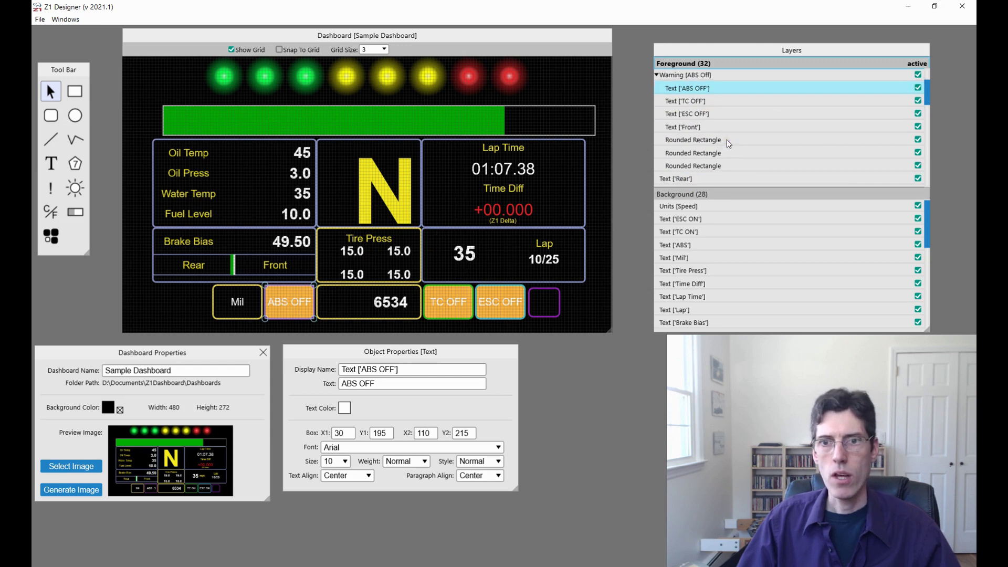
pyautogui.scroll(4, 726, 139)
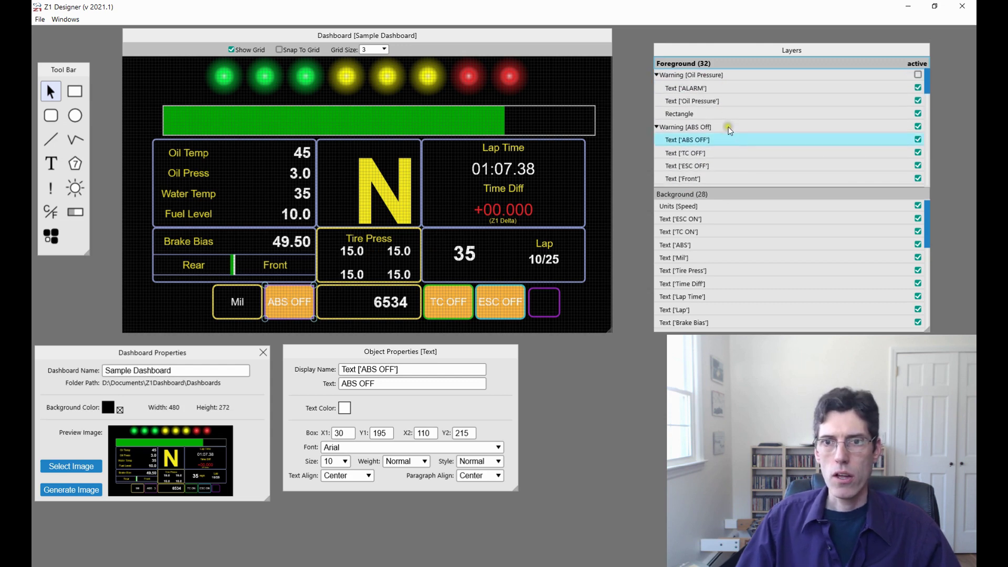
pyautogui.click(657, 127)
pyautogui.click(657, 75)
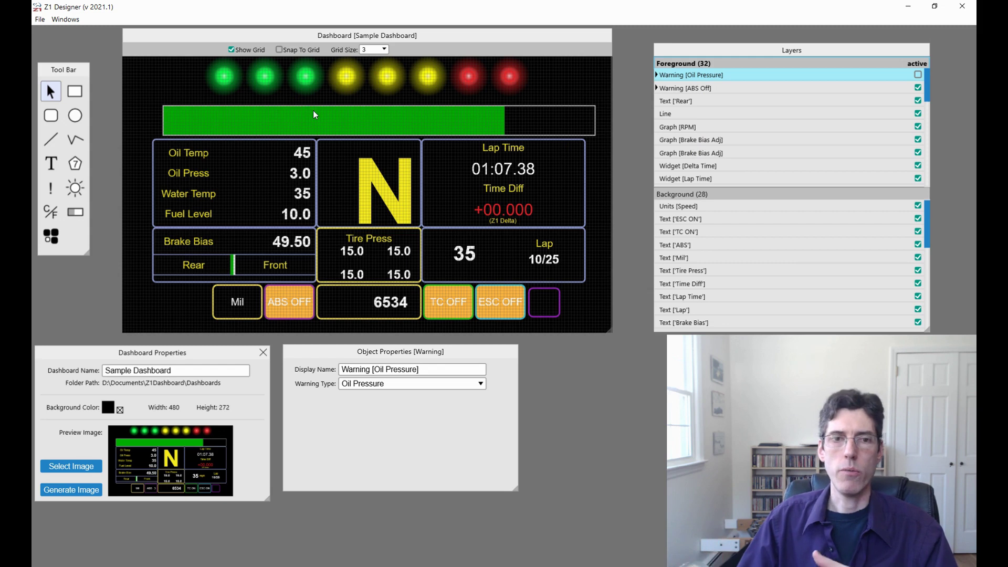
# - Move the gear indicator slightly left and down, and resize its box to X1 206, Y1 92, X2 300, Y2 179
pyautogui.click(391, 195)
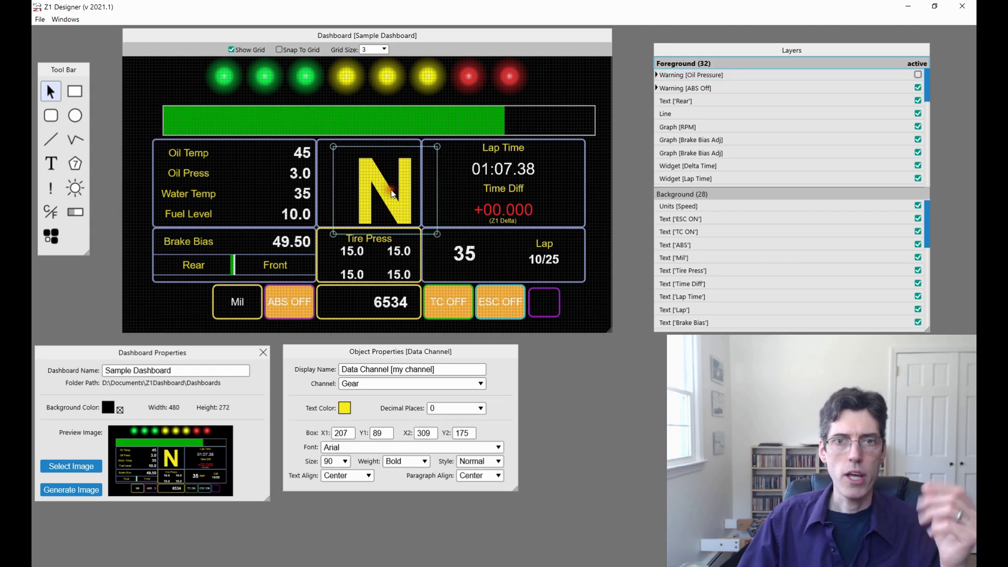
pyautogui.moveTo(391, 195)
pyautogui.mouseDown()
pyautogui.moveTo(326, 171)
pyautogui.moveTo(397, 213)
pyautogui.moveTo(371, 192)
pyautogui.moveTo(379, 198)
pyautogui.mouseUp()
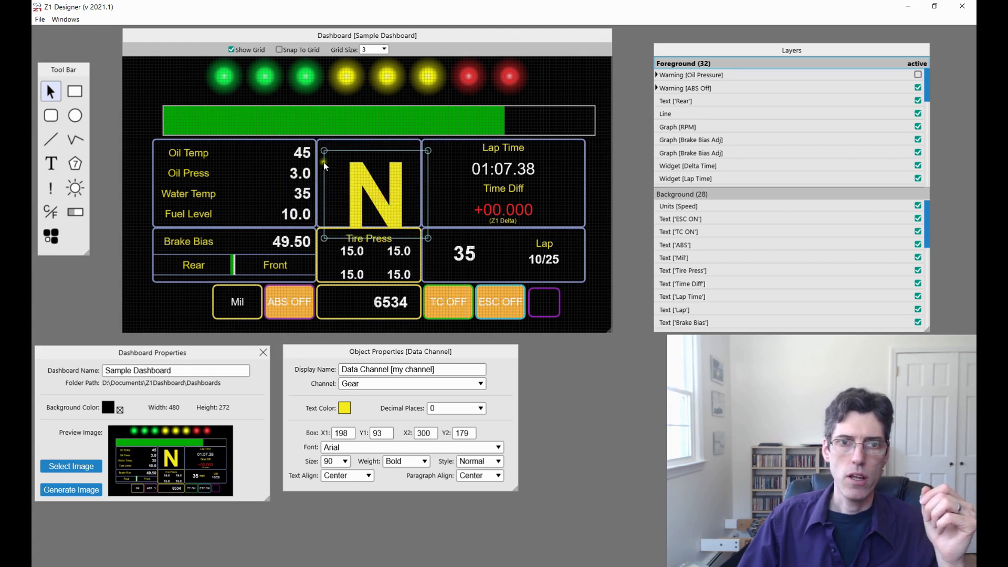
pyautogui.moveTo(323, 150)
pyautogui.mouseDown()
pyautogui.moveTo(271, 119)
pyautogui.moveTo(295, 161)
pyautogui.moveTo(374, 181)
pyautogui.moveTo(329, 164)
pyautogui.moveTo(333, 152)
pyautogui.mouseUp()
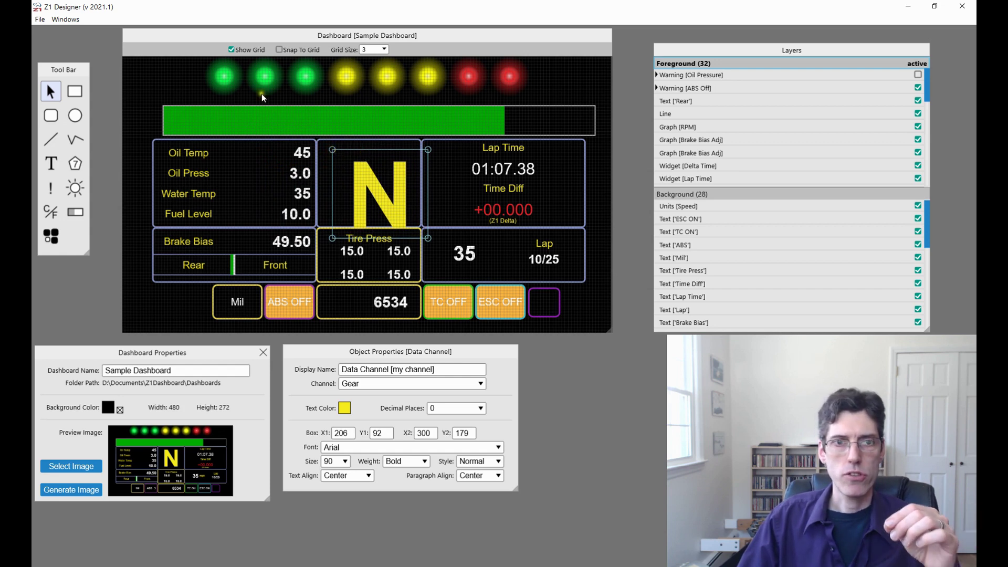
# - Select the Shift Light 1 LED and try resizing its radius directly on the dashboard
pyautogui.click(225, 74)
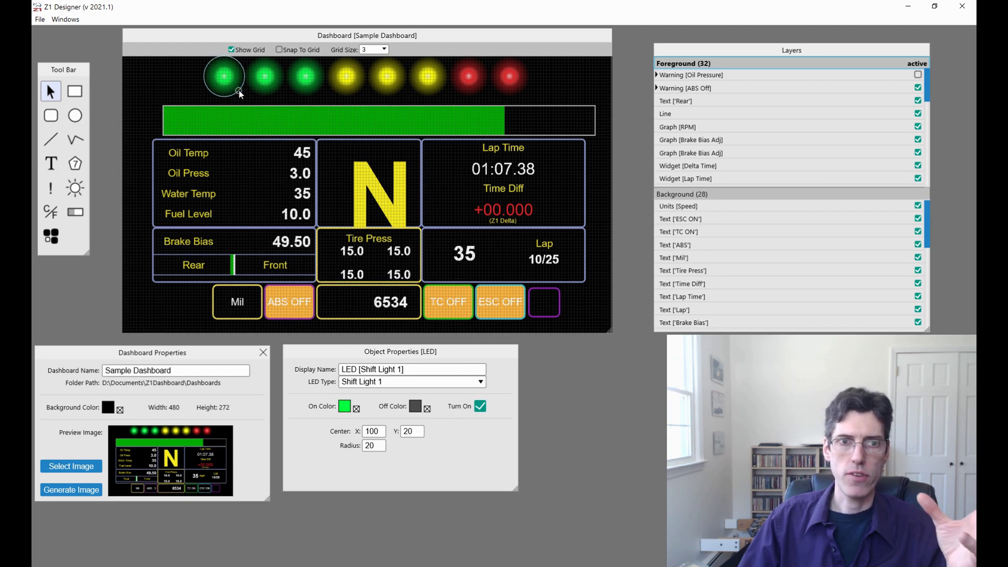
pyautogui.moveTo(239, 90)
pyautogui.mouseDown()
pyautogui.moveTo(266, 118)
pyautogui.moveTo(239, 94)
pyautogui.mouseUp()
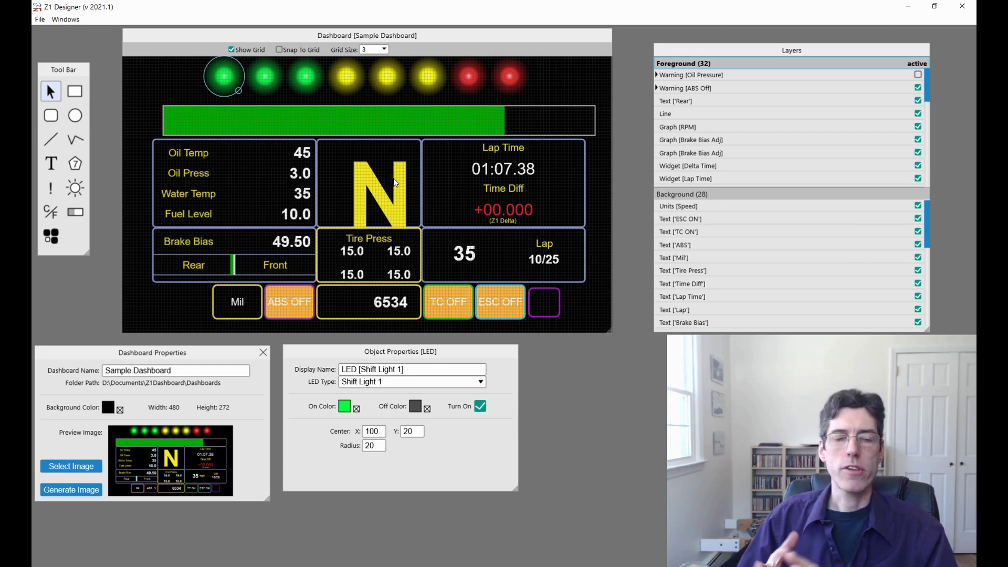
# - Move the lap time widget left and down, and resize its box to X1 301, Y1 92, X2 441, Y2 126
pyautogui.click(528, 166)
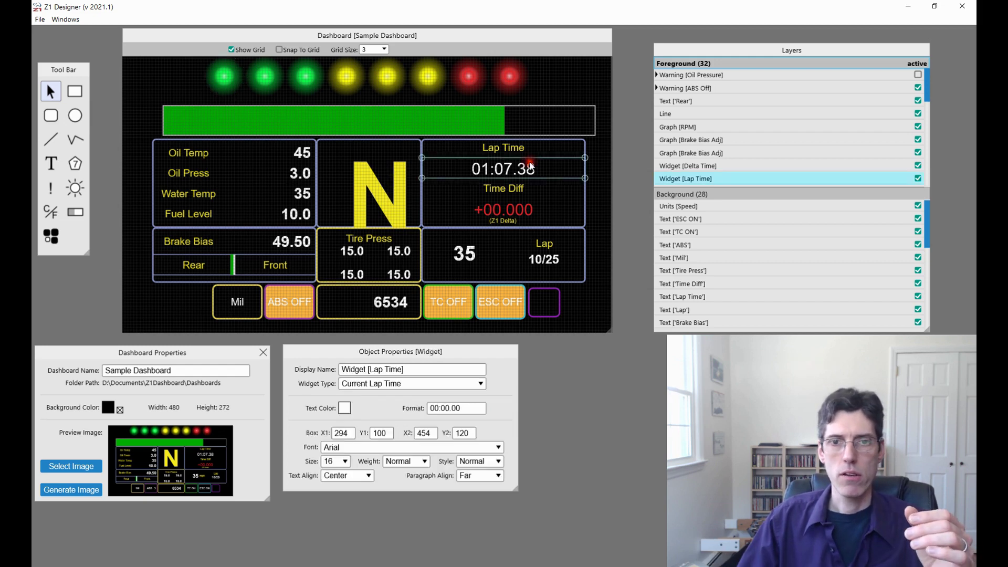
pyautogui.moveTo(499, 171)
pyautogui.mouseDown()
pyautogui.moveTo(402, 187)
pyautogui.moveTo(491, 173)
pyautogui.mouseUp()
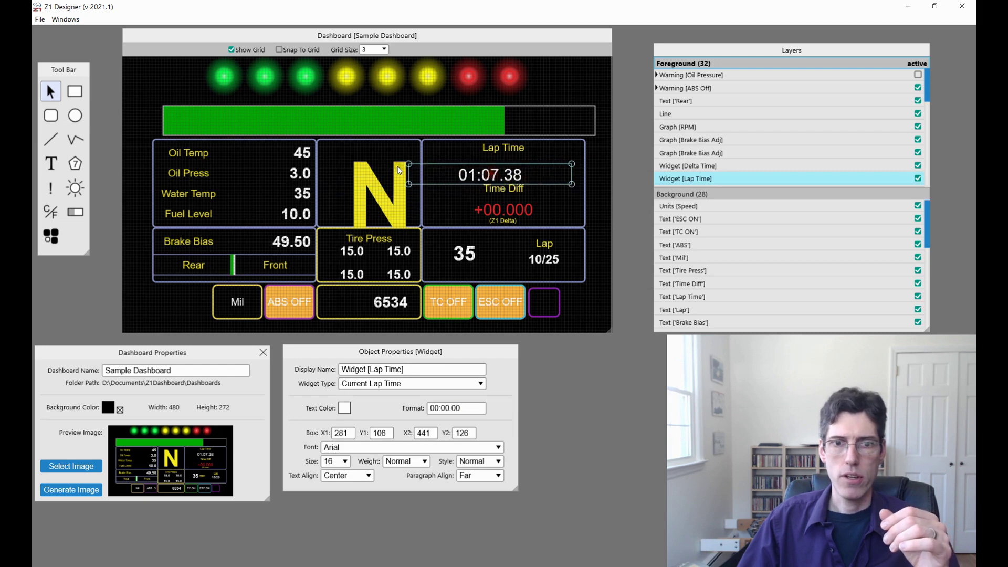
pyautogui.moveTo(409, 163); pyautogui.dragTo(429, 150)
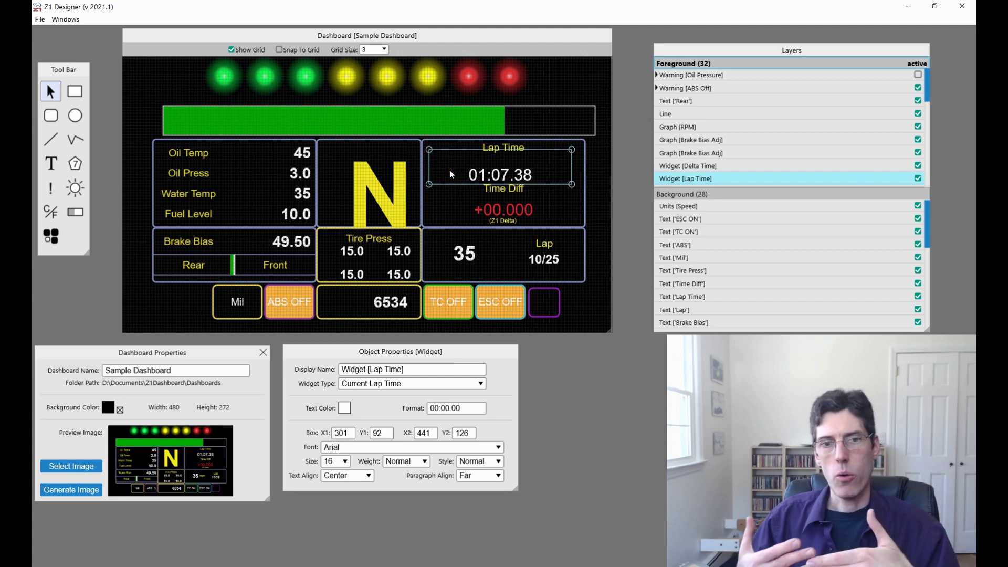
# - Move the gear indicator up and left so its box is X1 197, Y1 84, X2 291, Y2 171
pyautogui.moveTo(374, 190); pyautogui.dragTo(365, 178)
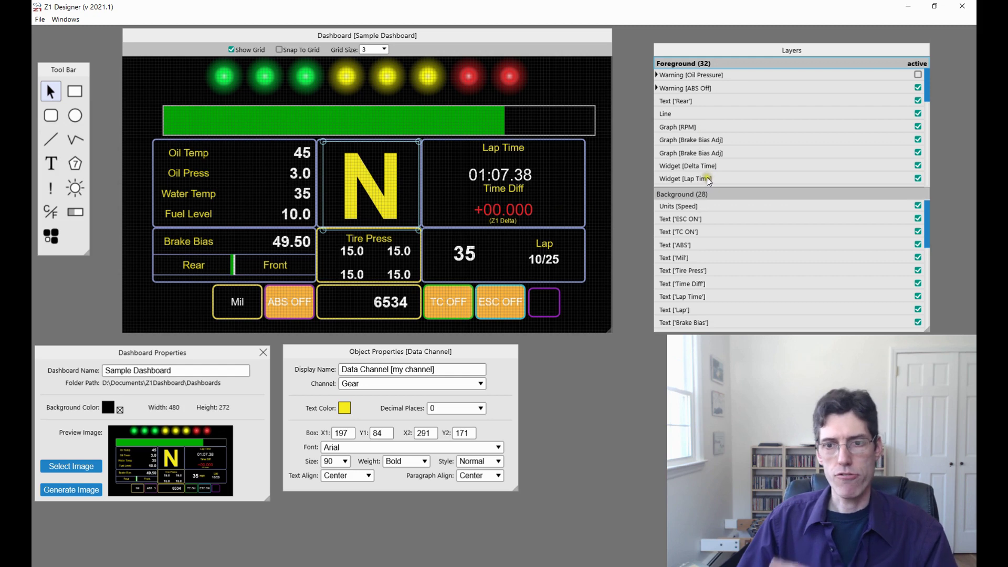
# - Move the gear's rounded rectangle in the Background layer to top left 199, 87 and bottom right 301, 173, and shift the gear indicator down and right
pyautogui.scroll(-2, 712, 157)
pyautogui.scroll(-5, 716, 228)
pyautogui.scroll(-4, 716, 228)
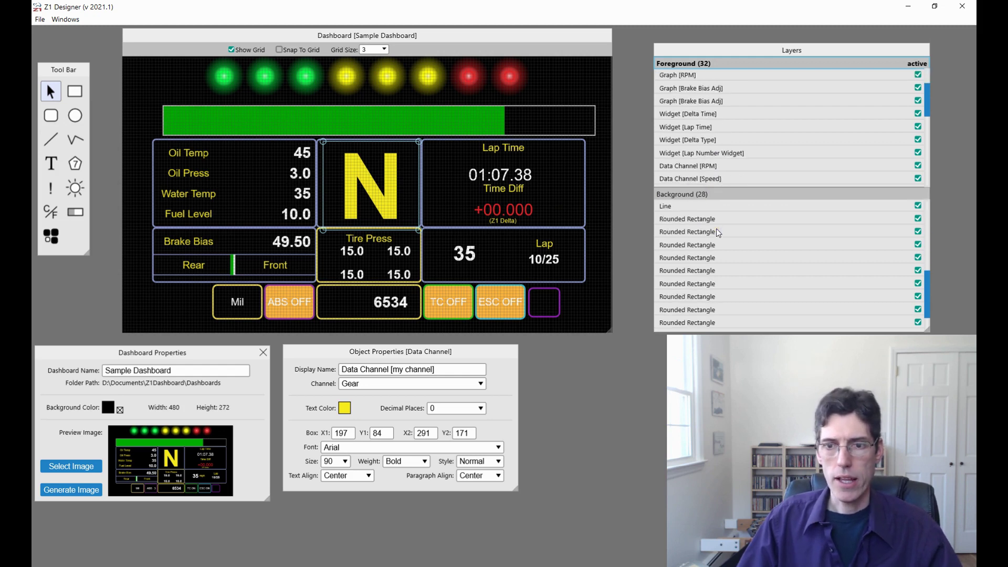
pyautogui.scroll(2, 704, 229)
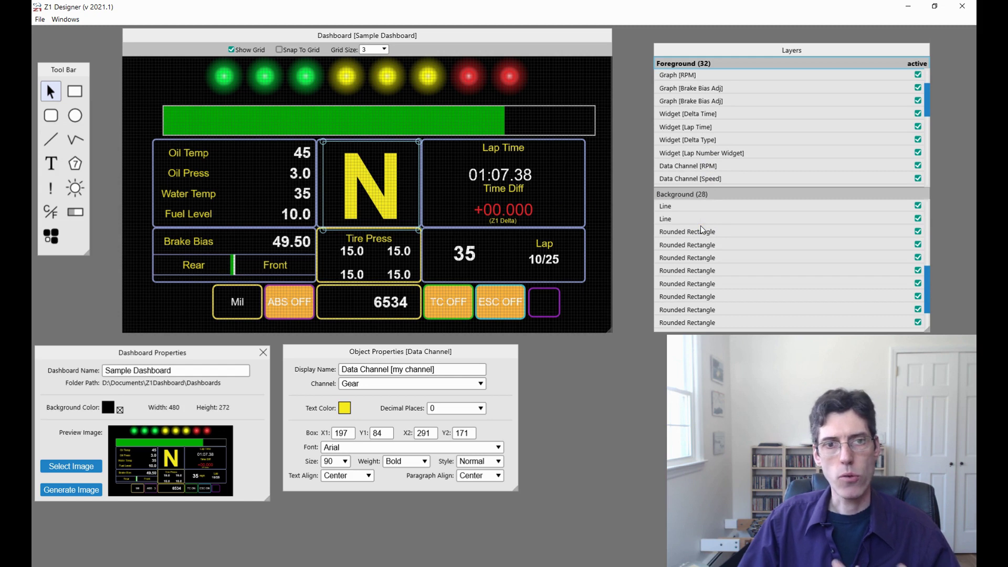
pyautogui.click(700, 231)
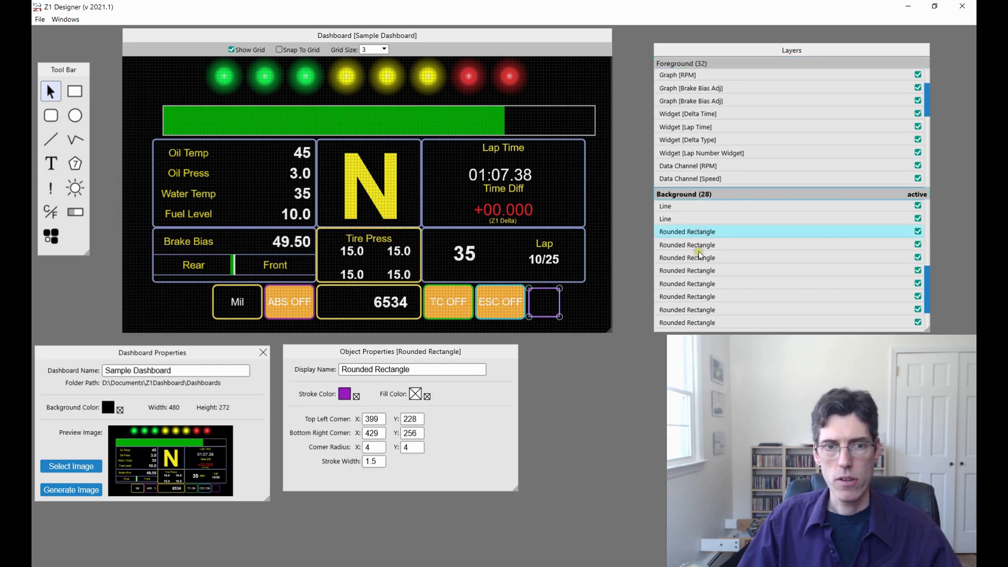
pyautogui.click(698, 246)
pyautogui.scroll(-3, 702, 279)
pyautogui.scroll(-1, 702, 280)
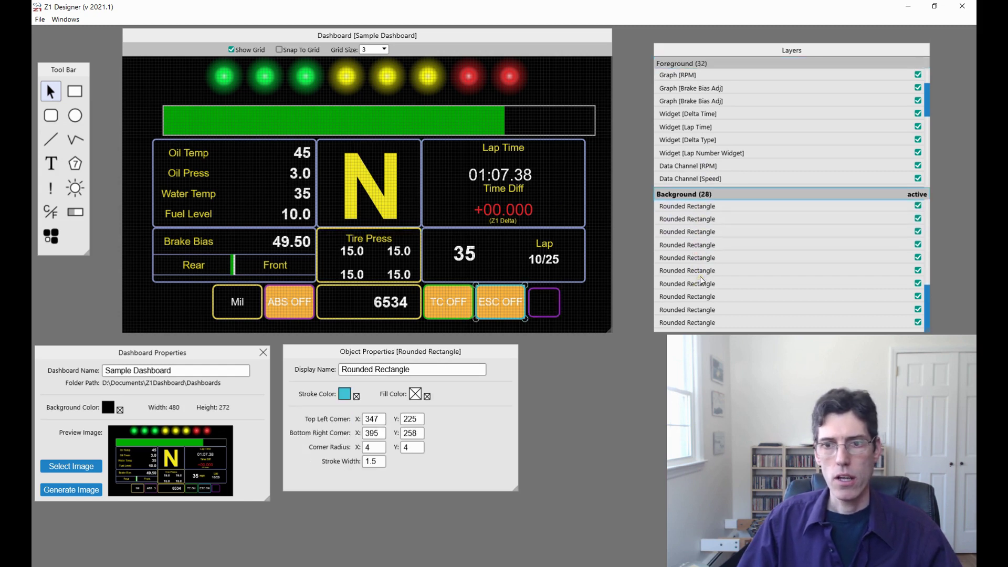
pyautogui.click(693, 309)
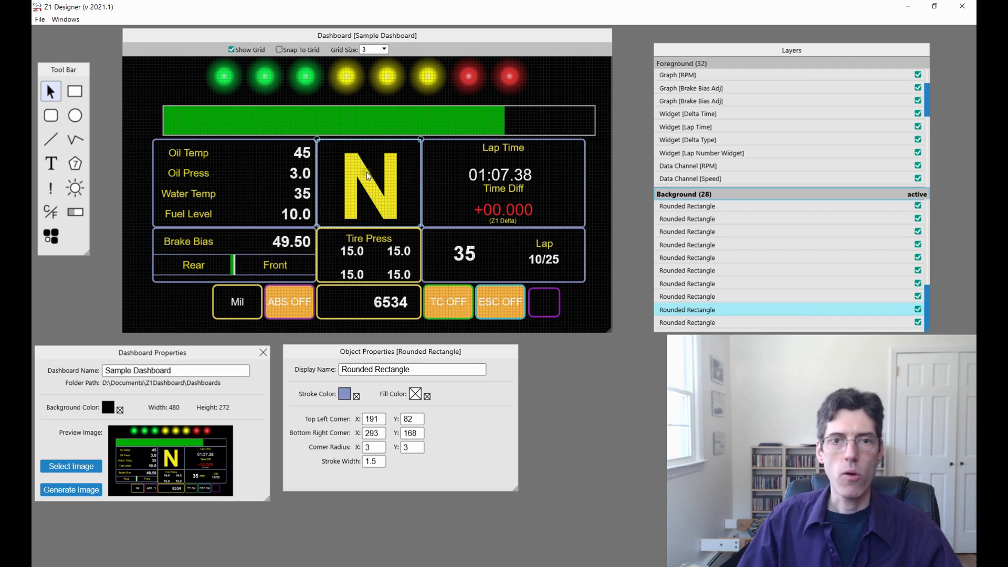
pyautogui.moveTo(368, 172)
pyautogui.mouseDown()
pyautogui.moveTo(310, 177)
pyautogui.moveTo(393, 182)
pyautogui.moveTo(376, 181)
pyautogui.mouseUp()
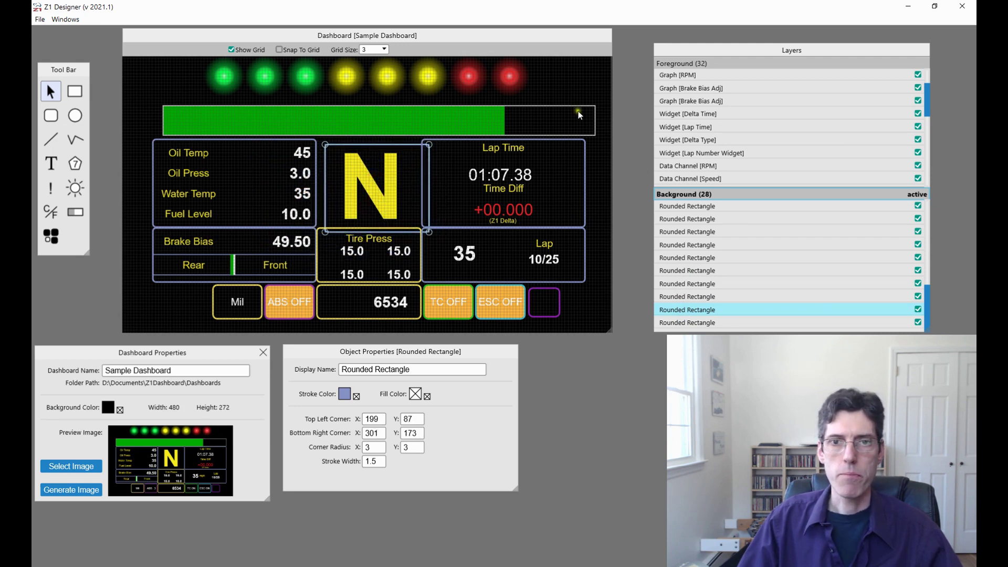
pyautogui.click(567, 67)
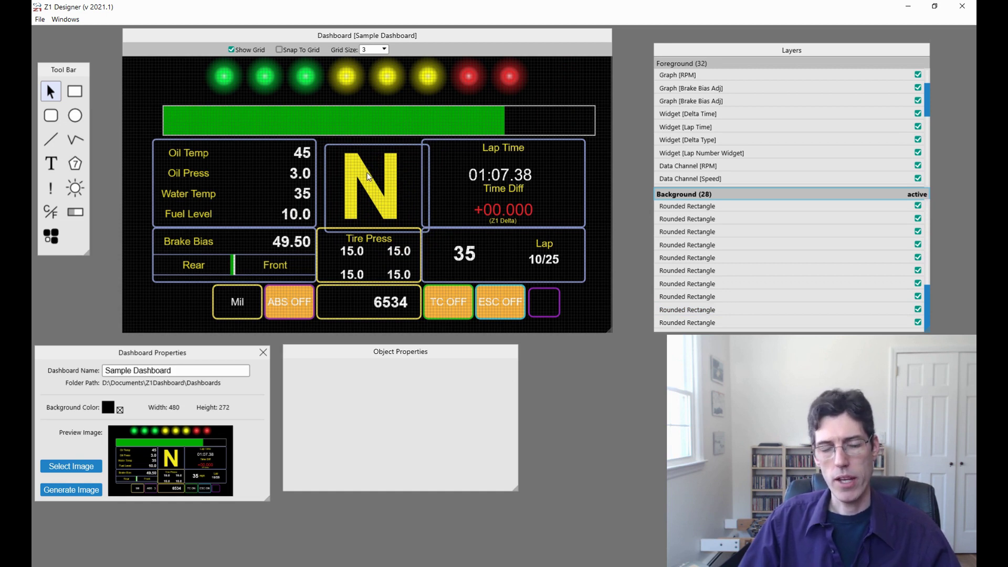
pyautogui.moveTo(370, 179)
pyautogui.mouseDown()
pyautogui.moveTo(362, 177)
pyautogui.moveTo(385, 175)
pyautogui.moveTo(364, 190)
pyautogui.moveTo(378, 194)
pyautogui.mouseUp()
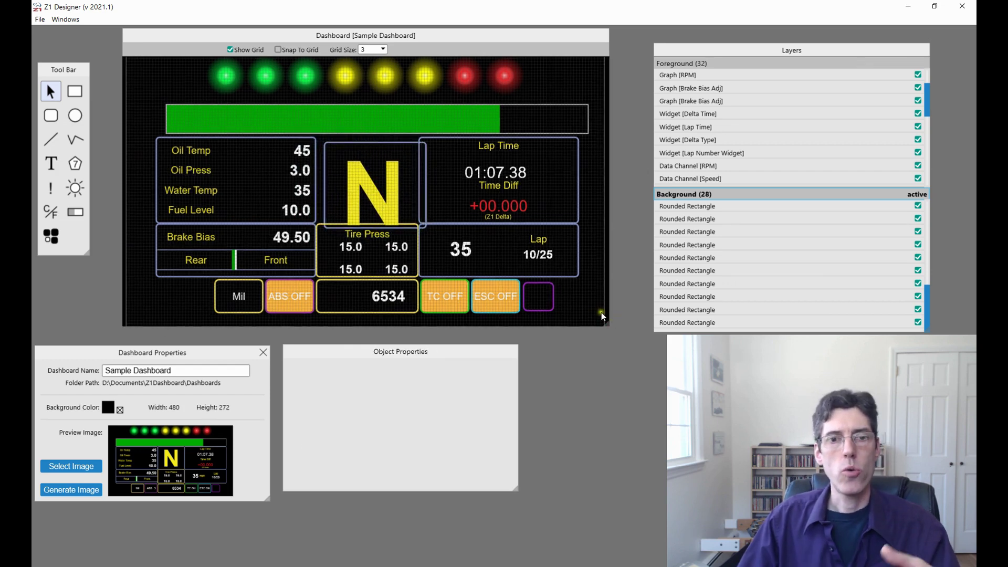
# - Resize the Dashboard window to a small size and a wide shape, and finish at a medium size that fills the window with the dashboard
pyautogui.moveTo(606, 324); pyautogui.dragTo(402, 220)
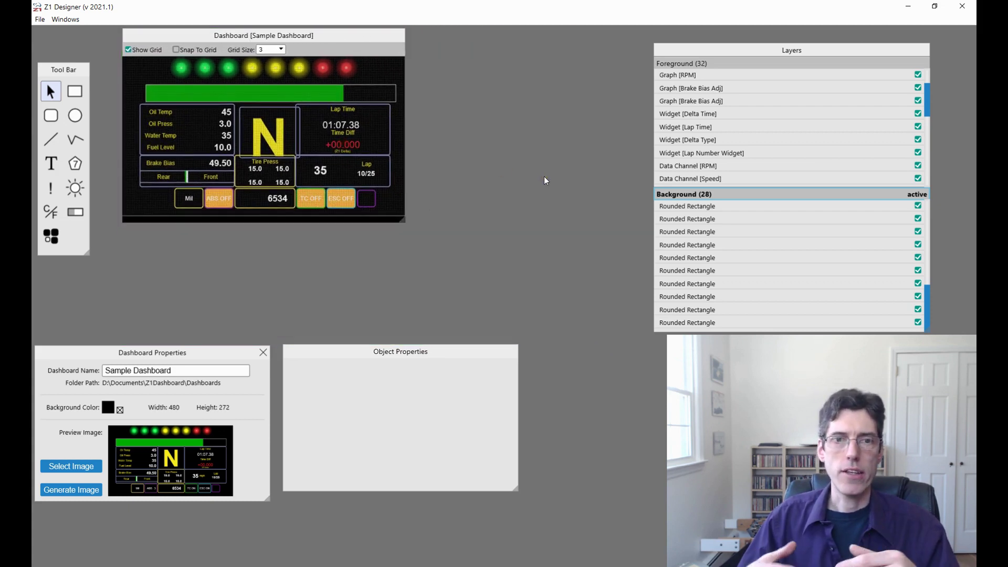
pyautogui.click(521, 180)
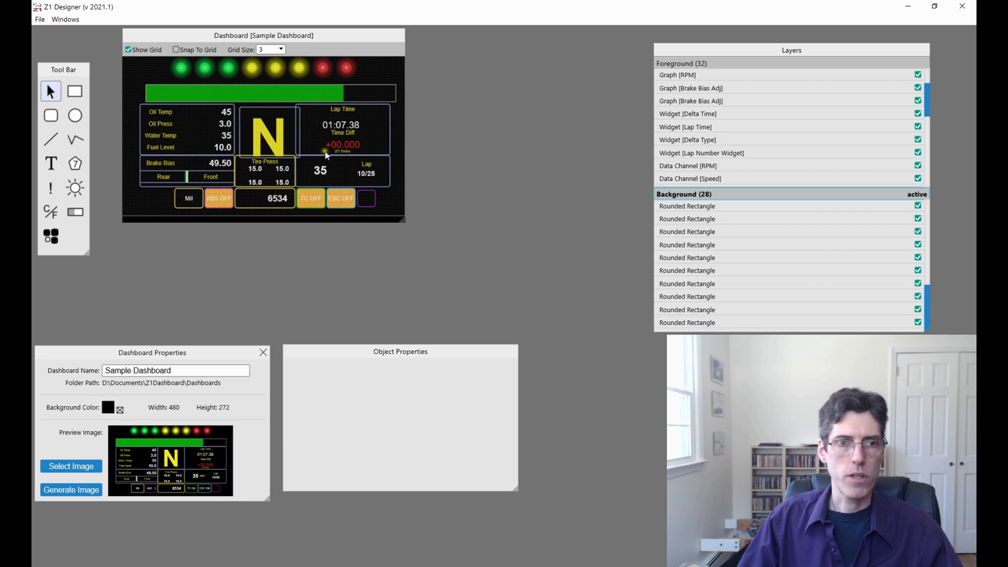
pyautogui.moveTo(403, 220); pyautogui.dragTo(629, 222)
pyautogui.click(595, 191)
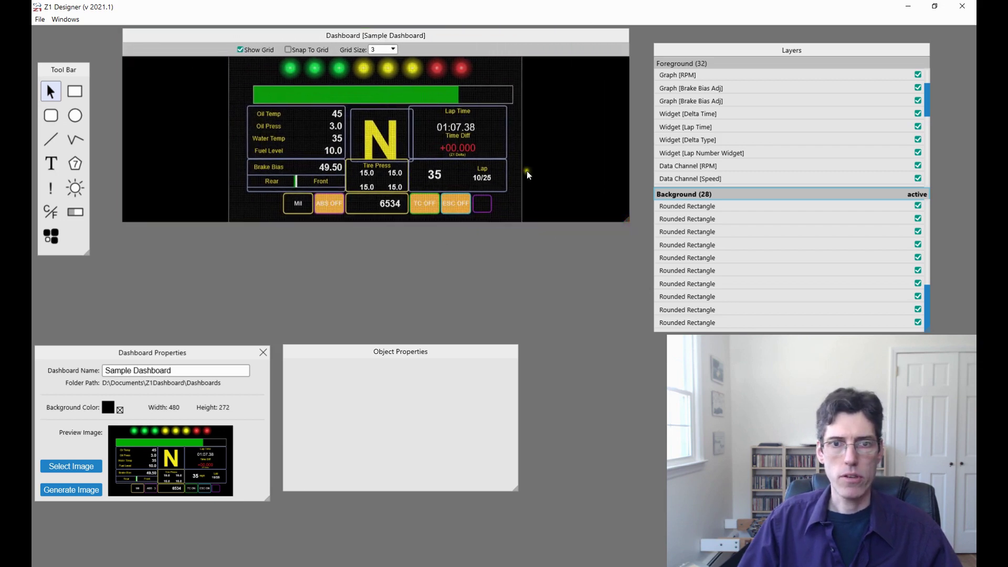
pyautogui.click(471, 127)
pyautogui.click(645, 242)
pyautogui.moveTo(625, 225); pyautogui.dragTo(574, 304)
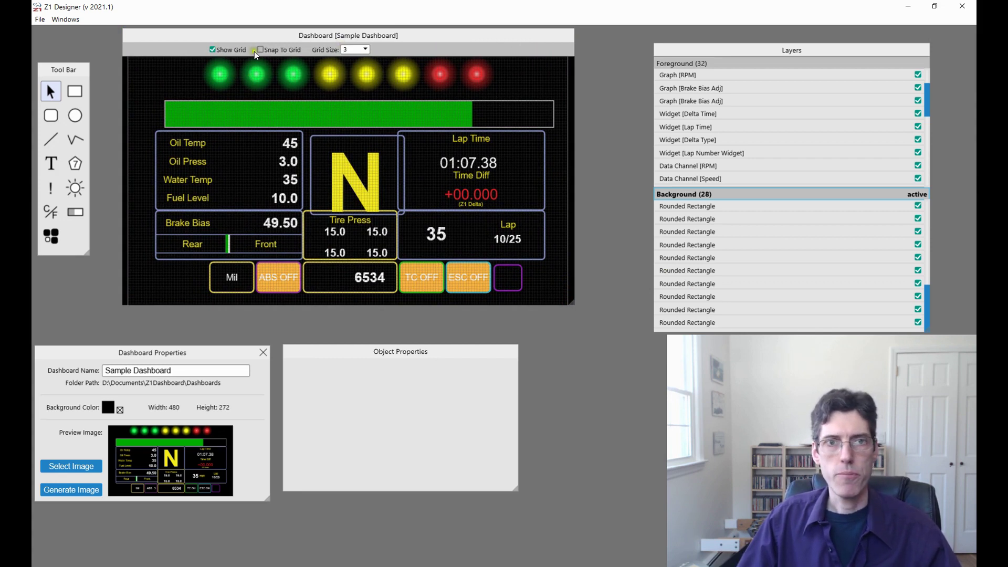
# - Toggle the dashboard's grid display off and back on twice
pyautogui.click(213, 49)
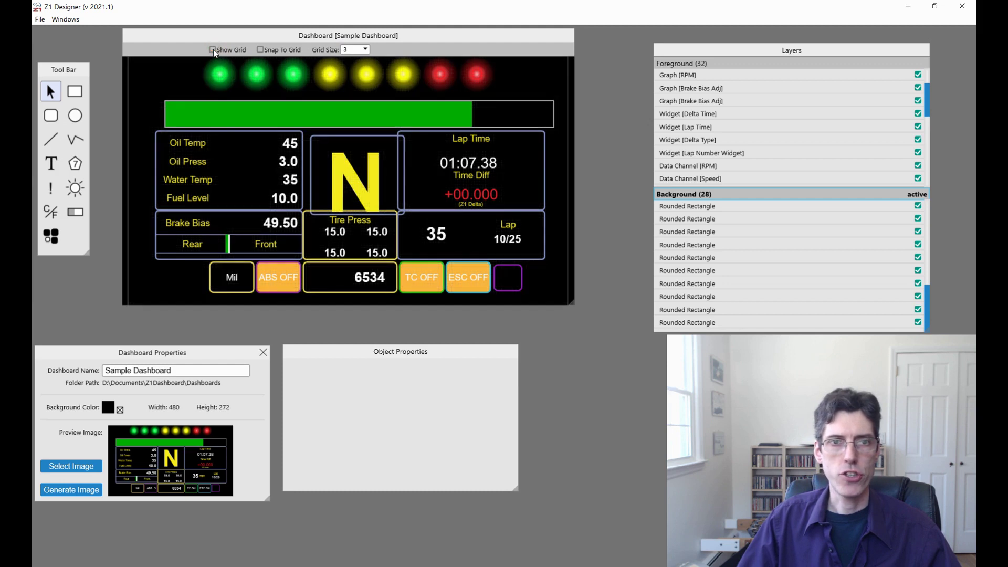
pyautogui.click(213, 49)
pyautogui.click(214, 50)
pyautogui.click(213, 49)
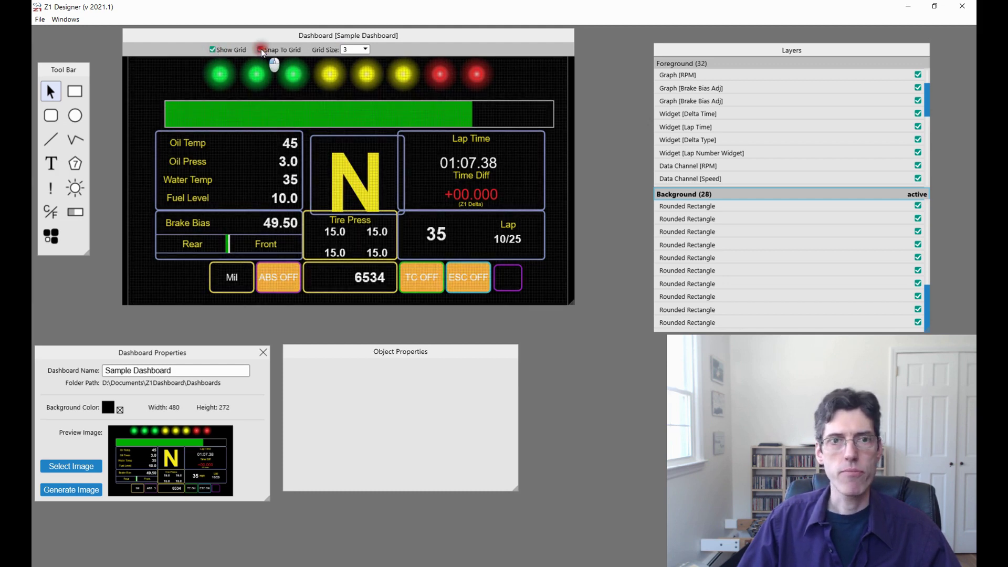
# - Enable Snap To Grid, then move and resize the gear indicator's box to X1 195, Y1 78, X2 288, Y2 170
pyautogui.moveTo(351, 169)
pyautogui.mouseDown()
pyautogui.moveTo(346, 151)
pyautogui.moveTo(350, 164)
pyautogui.moveTo(336, 159)
pyautogui.mouseUp()
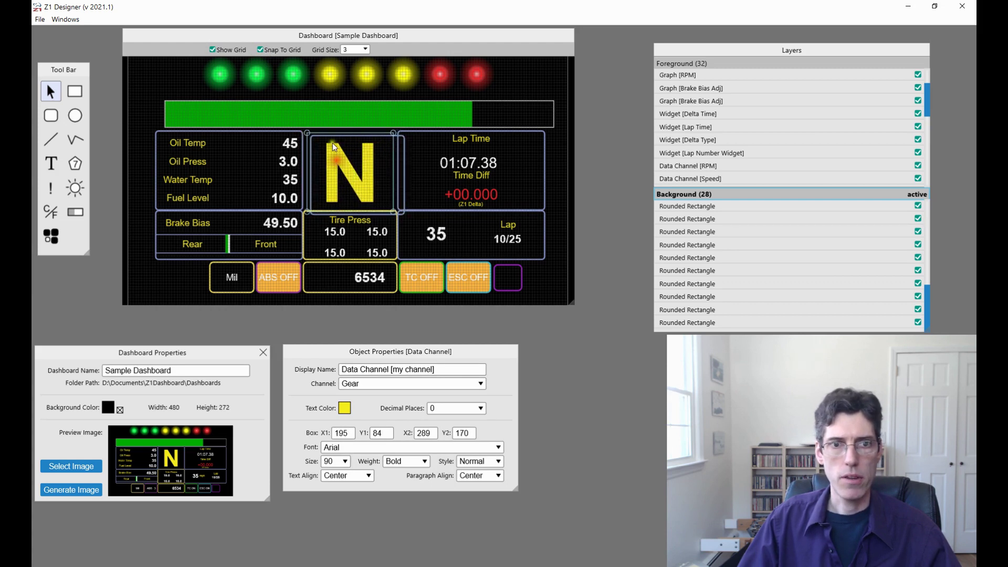
pyautogui.moveTo(393, 132)
pyautogui.mouseDown()
pyautogui.moveTo(422, 77)
pyautogui.moveTo(383, 131)
pyautogui.mouseUp()
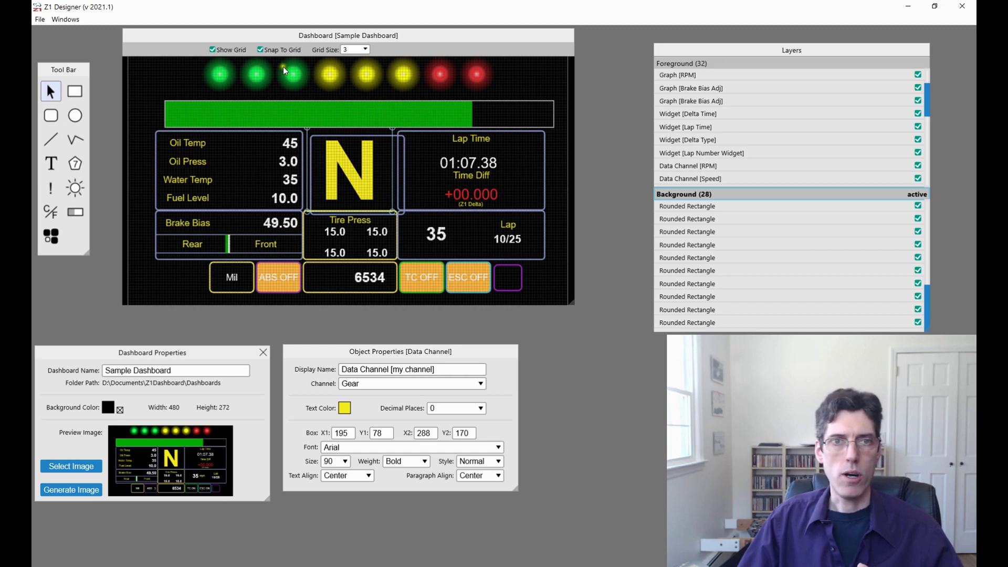
# - Set the grid size to 10 and move the gear indicator's box to X1 189, Y1 80, X2 283, Y2 172
pyautogui.click(365, 49)
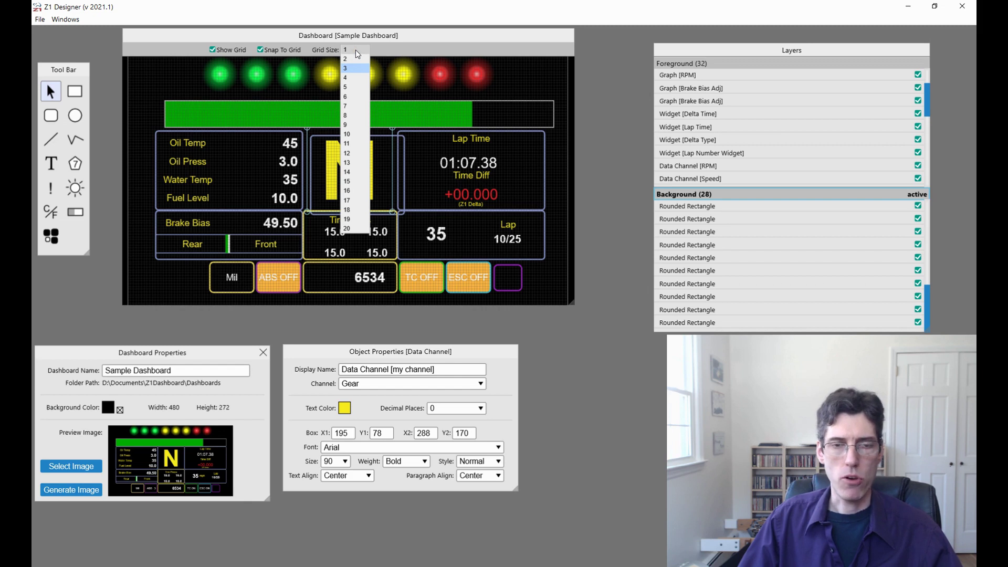
pyautogui.click(359, 135)
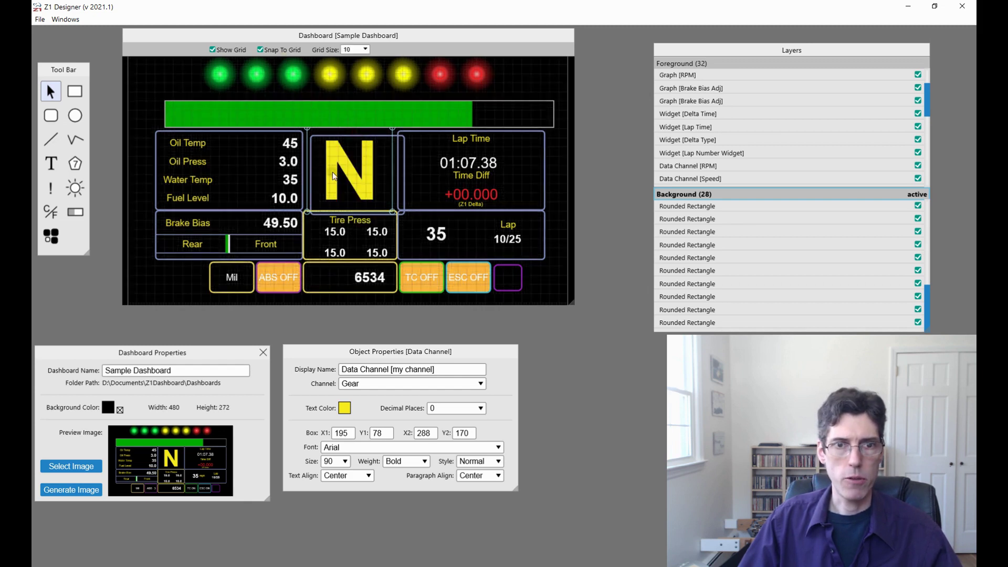
pyautogui.moveTo(332, 169)
pyautogui.mouseDown()
pyautogui.moveTo(382, 180)
pyautogui.moveTo(328, 163)
pyautogui.mouseUp()
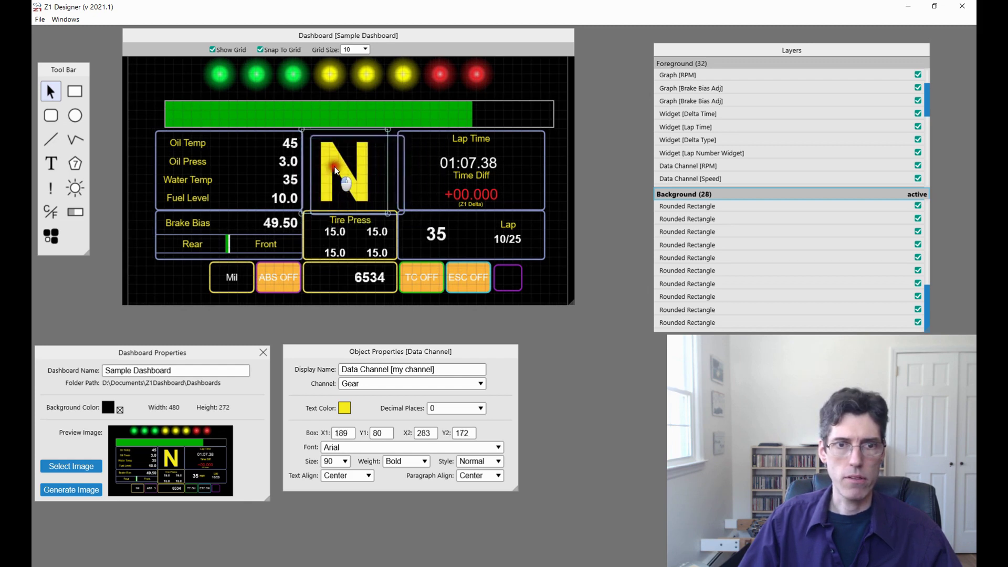
# - Set the grid size back to 3 and move the Tool Bar window slightly up and right
pyautogui.click(365, 51)
pyautogui.click(363, 68)
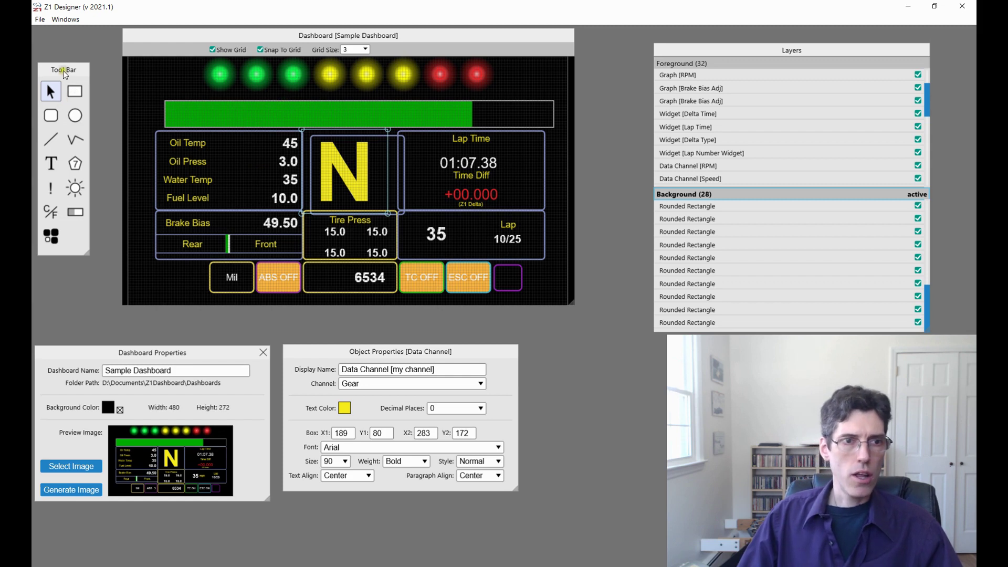
pyautogui.moveTo(59, 70); pyautogui.dragTo(63, 62)
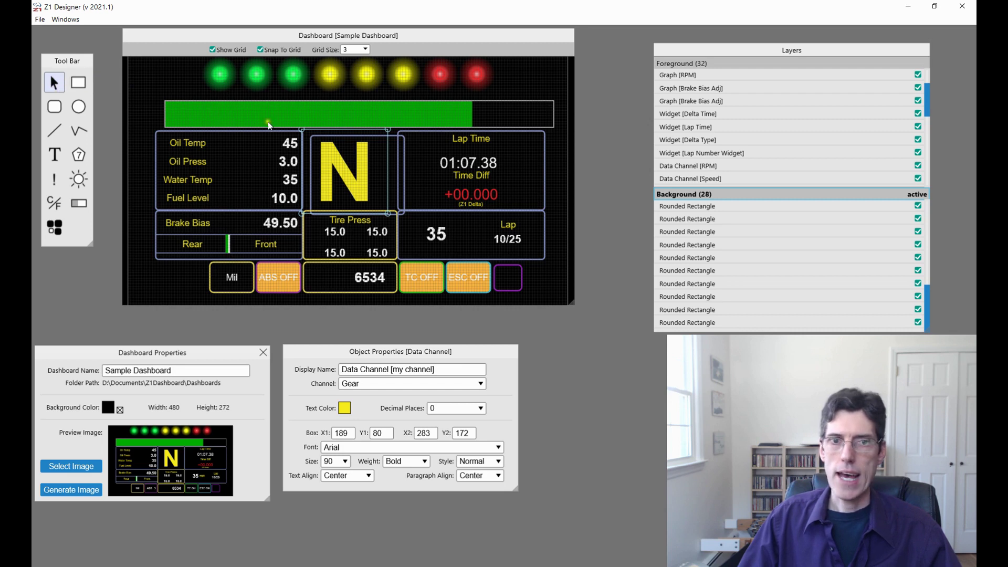
# - Move the Shift Light 1 LED down and left to center X 84, Y 30
pyautogui.click(225, 79)
pyautogui.moveTo(225, 77); pyautogui.dragTo(212, 91)
# - Draw two overlapping rectangles near the first shift light, one from about 12, 16 to 60, 48 and one from about 33, 30 to 99, 69
pyautogui.click(78, 84)
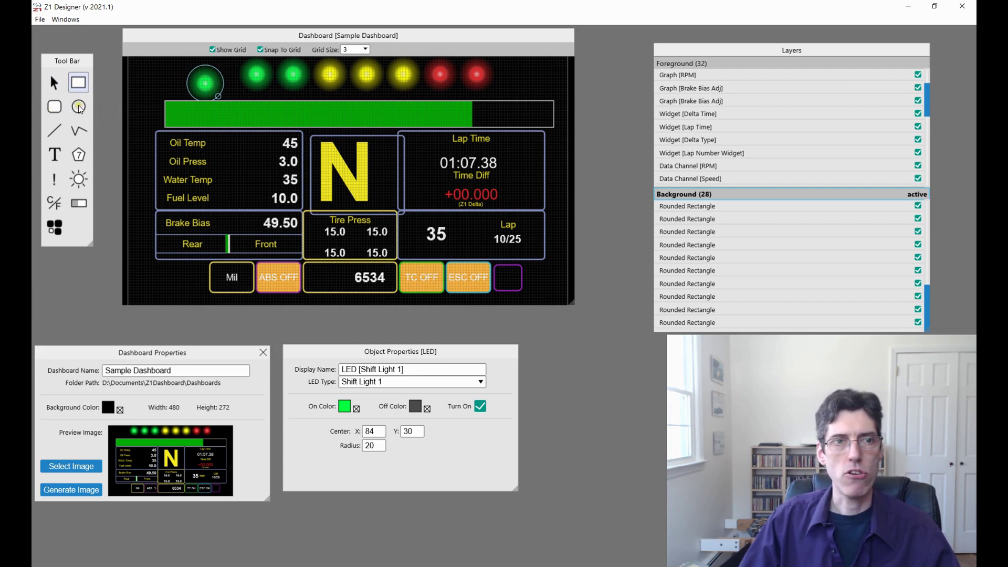
pyautogui.moveTo(139, 70); pyautogui.dragTo(194, 109)
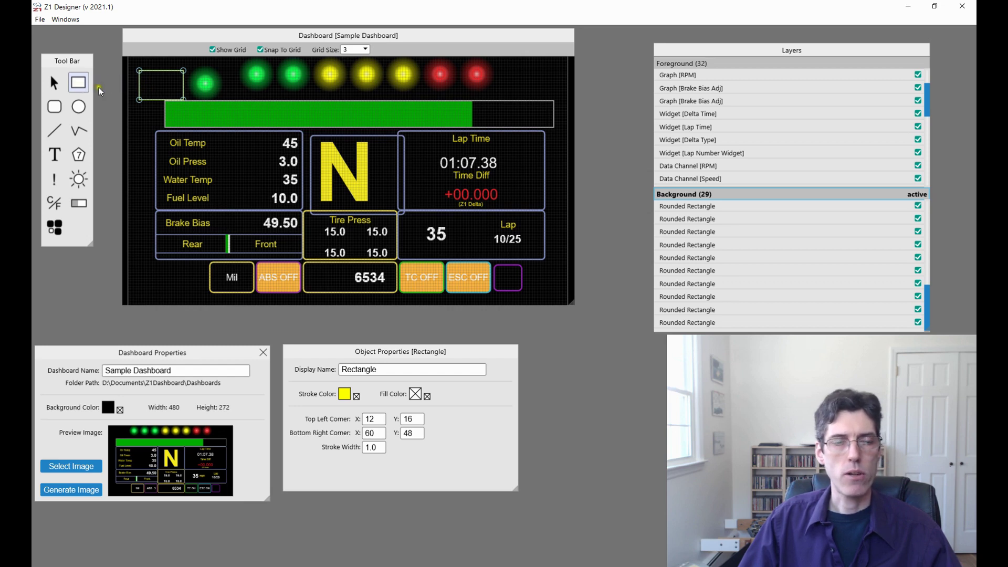
pyautogui.moveTo(159, 83)
pyautogui.mouseDown()
pyautogui.moveTo(227, 127)
pyautogui.moveTo(219, 119)
pyautogui.mouseUp()
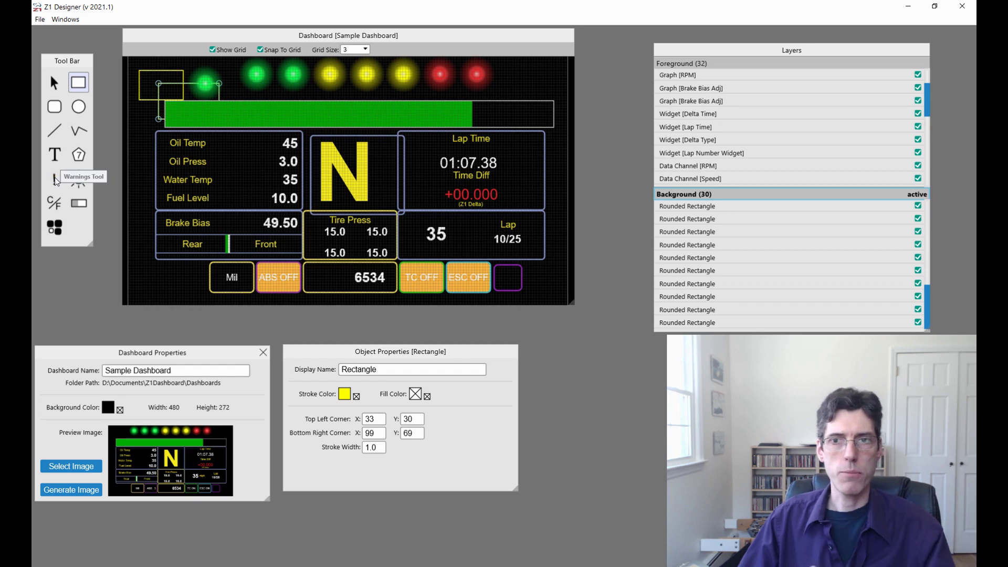
# - Open the Dashboard Defaults window, examine its fuel, oil and water warning thresholds, and close it
pyautogui.scroll(2, 757, 152)
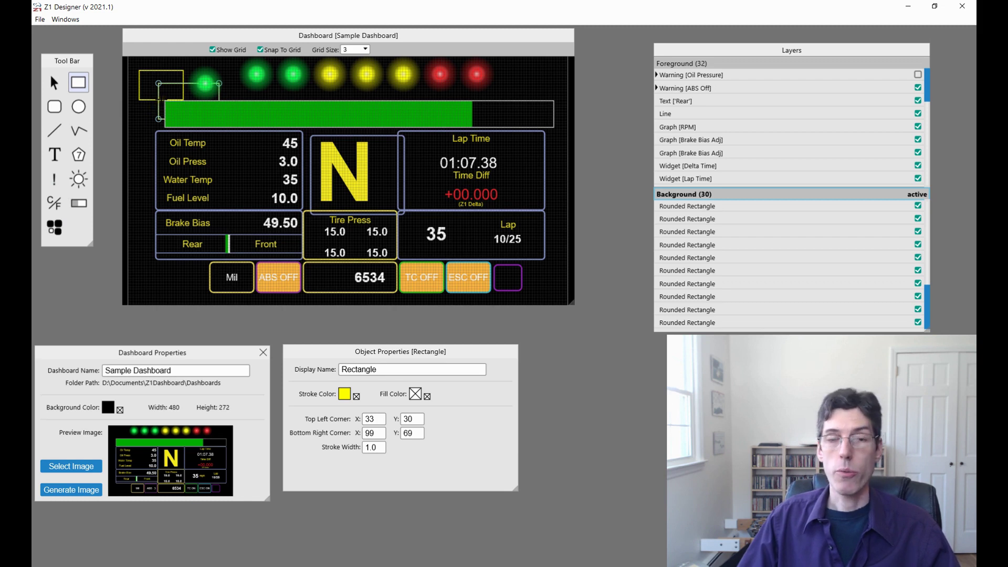
pyautogui.click(64, 19)
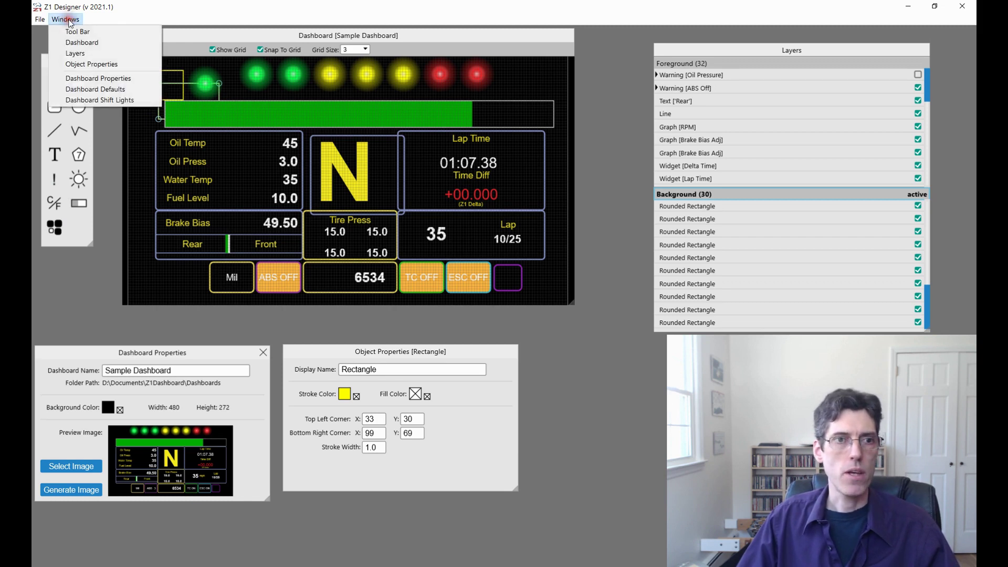
pyautogui.click(103, 90)
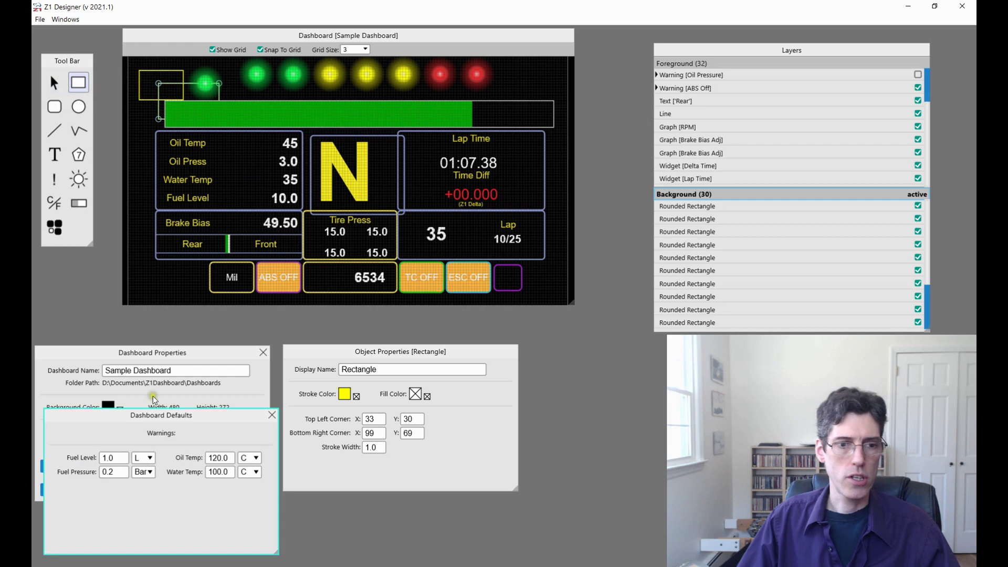
pyautogui.moveTo(141, 418); pyautogui.dragTo(158, 313)
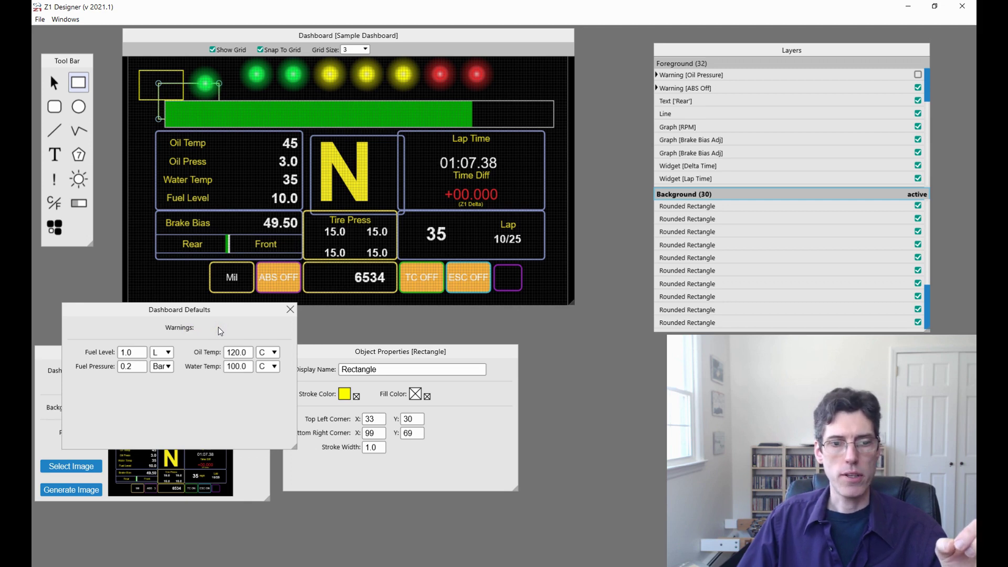
pyautogui.click(126, 354)
pyautogui.click(123, 367)
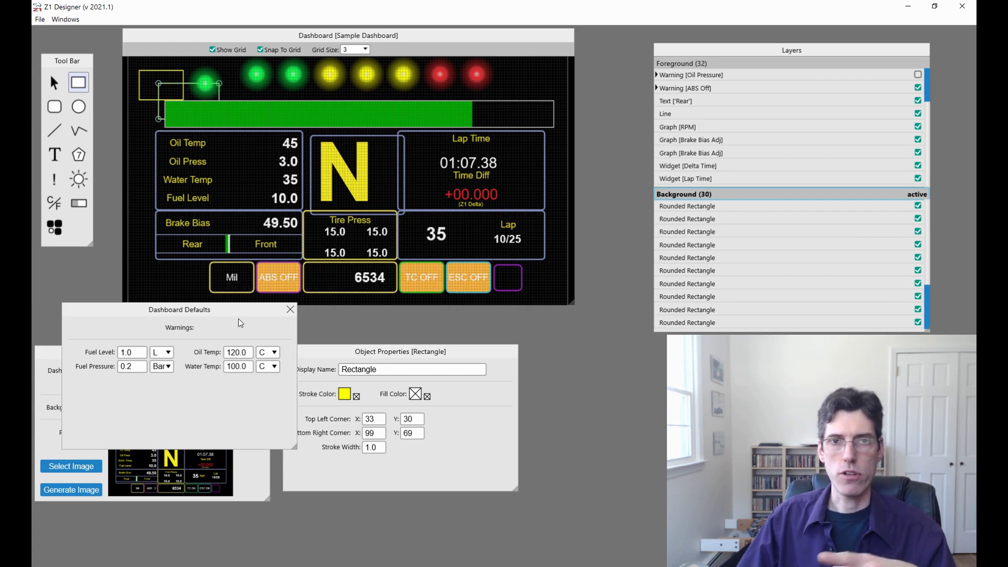
pyautogui.click(66, 20)
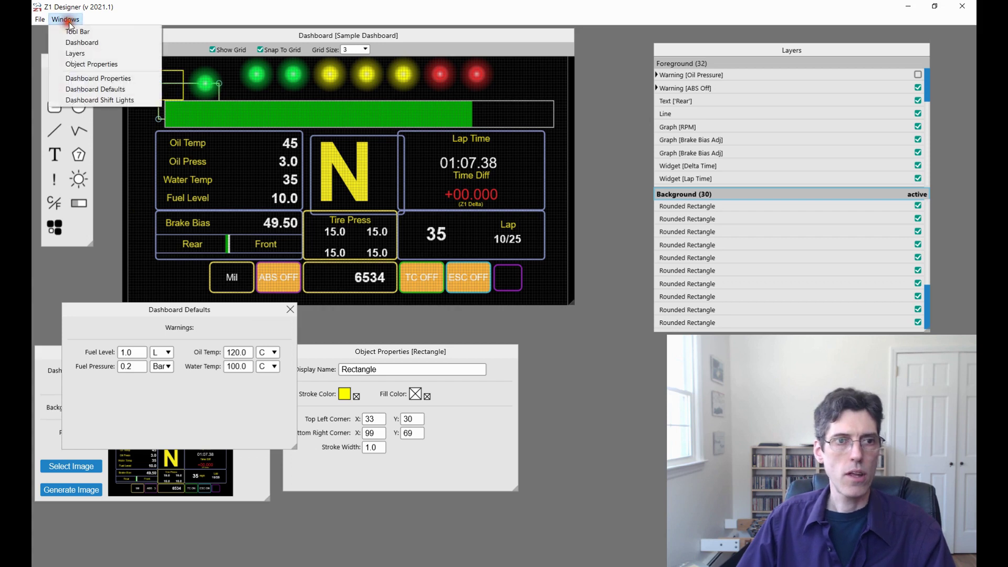
pyautogui.click(290, 310)
# - Open the Dashboard Shift Lights window, move it up over the dashboard, and examine the RPM values for each shift light
pyautogui.click(65, 19)
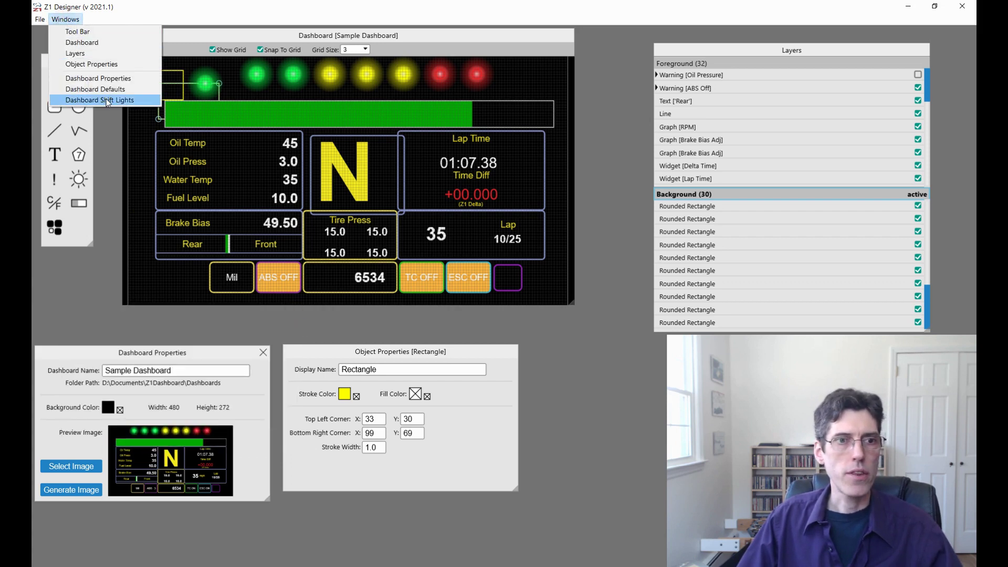
pyautogui.click(106, 99)
pyautogui.moveTo(237, 348); pyautogui.dragTo(247, 199)
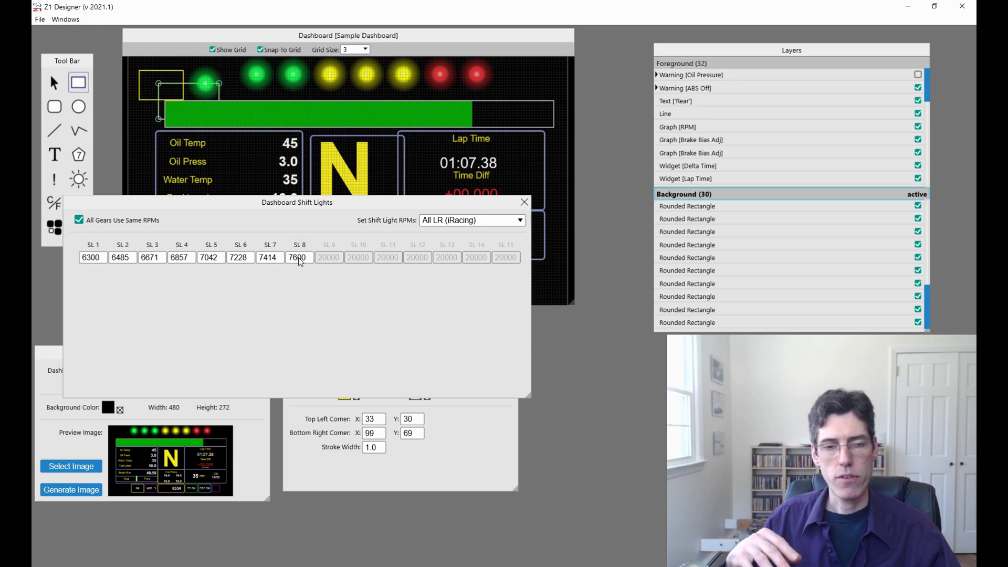
pyautogui.click(202, 282)
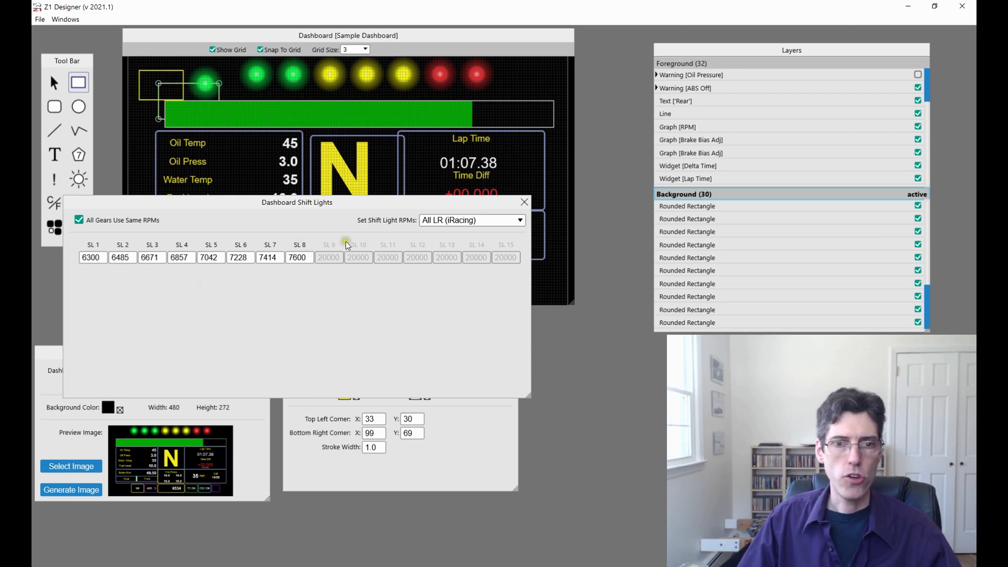
pyautogui.click(96, 260)
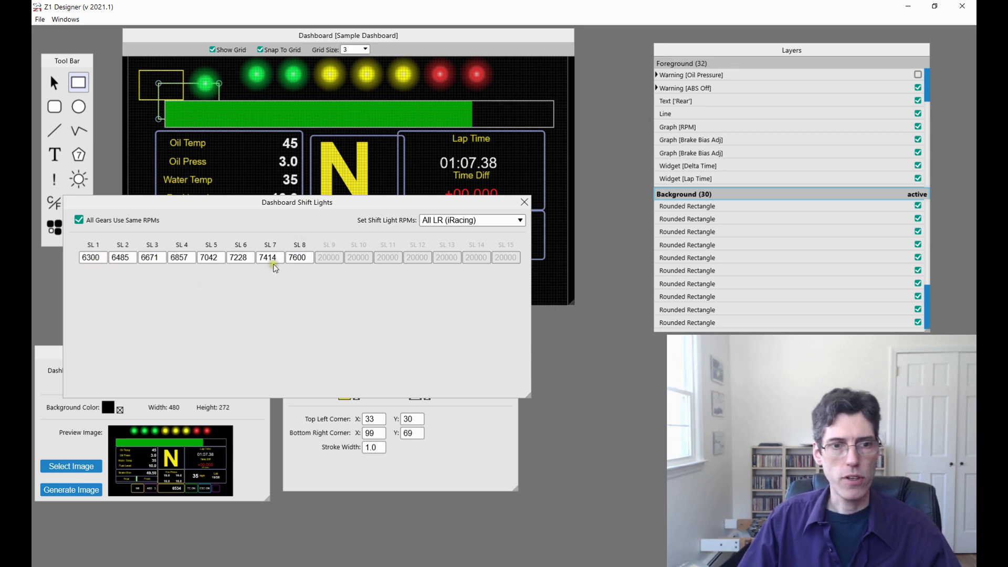
# - Examine the preset options available for setting the shift light RPMs in the Dashboard Shift Lights window
pyautogui.click(441, 223)
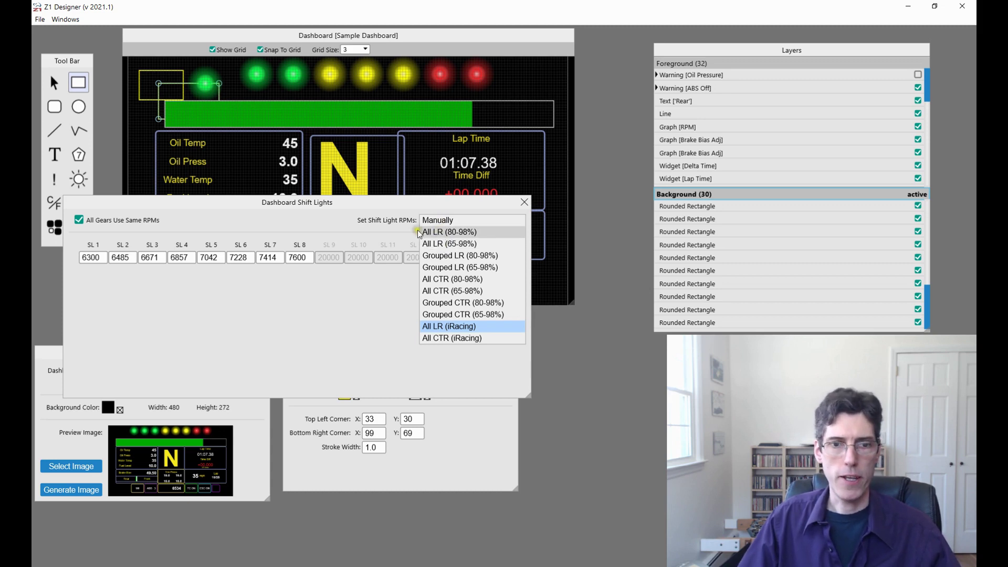
pyautogui.click(300, 222)
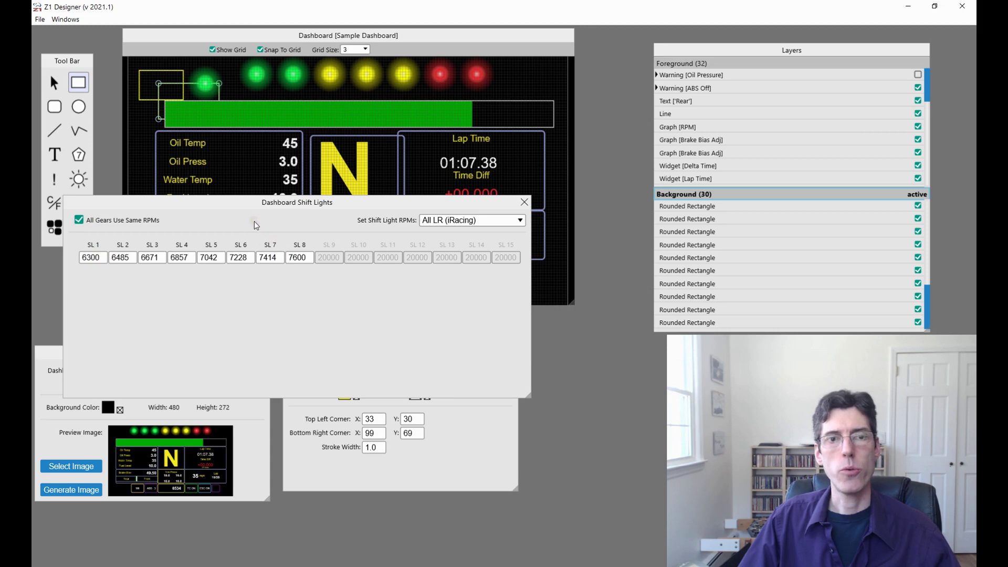
# - Turn off All Gears Use Same RPMs to list shift light RPMs per gear, and close the Dashboard Shift Lights window
pyautogui.click(79, 220)
pyautogui.moveTo(218, 204); pyautogui.dragTo(266, 196)
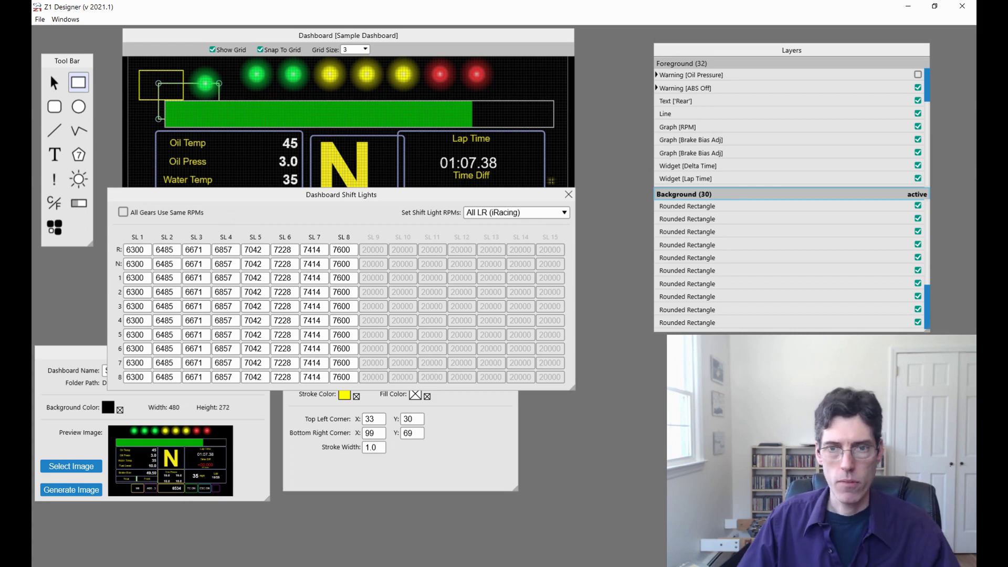
pyautogui.click(568, 194)
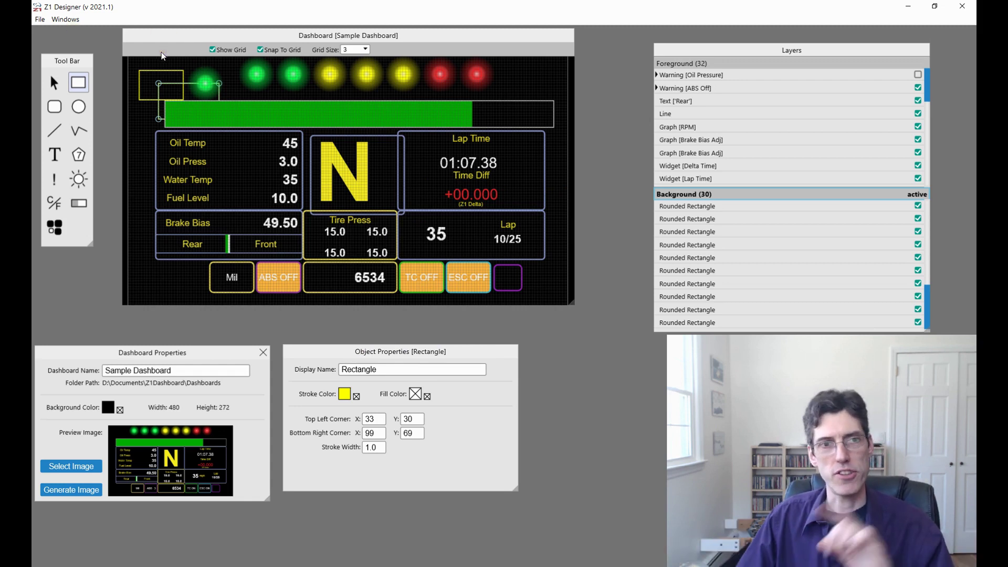
pyautogui.click(37, 19)
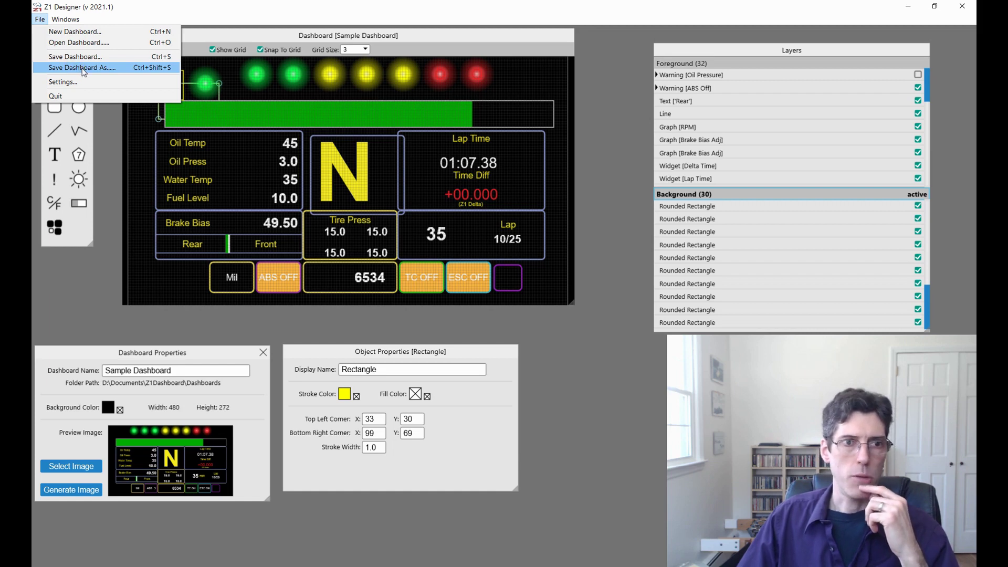
pyautogui.click(204, 32)
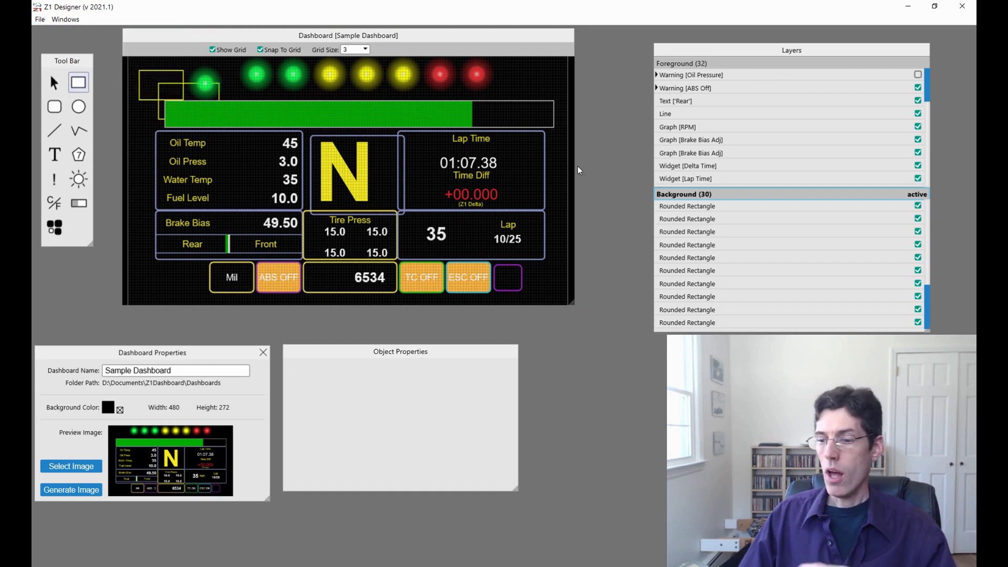